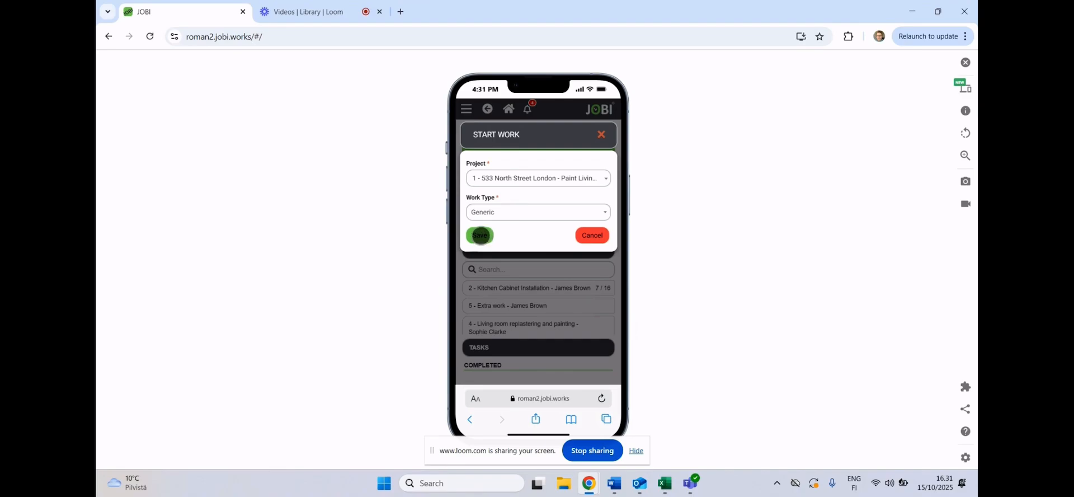
- Start work on the living room wall painting project with work type Generic, and look at the change entry form before closing it
{"action": "left_click", "coordinate": [489, 234]}
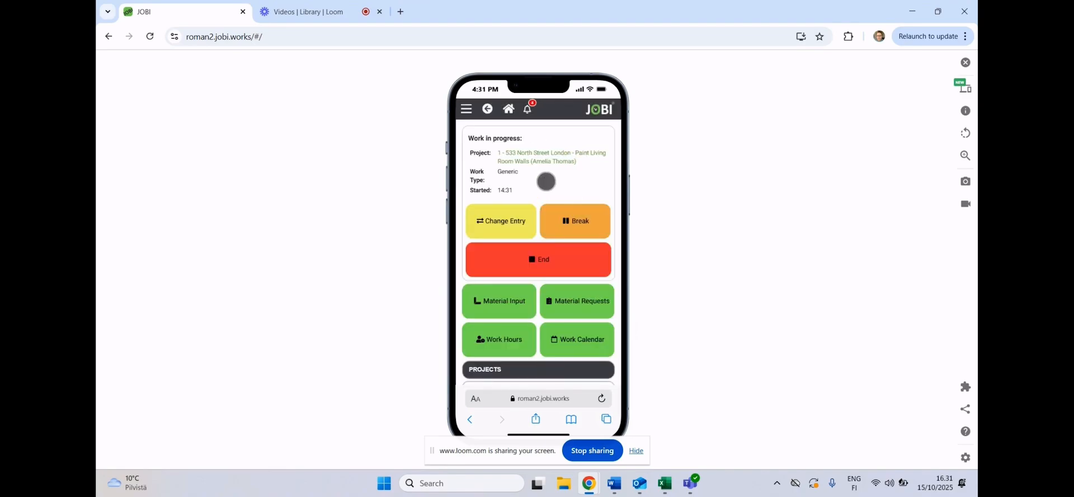
{"action": "left_click", "coordinate": [506, 221]}
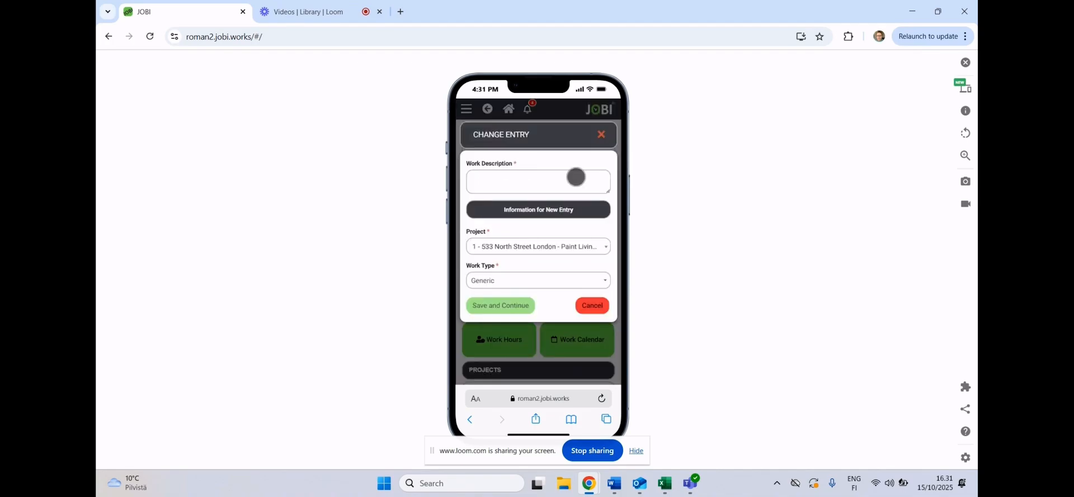
{"action": "left_click", "coordinate": [602, 135]}
- End the work in progress with the work description "wertyu" and save it
{"action": "left_click", "coordinate": [546, 256]}
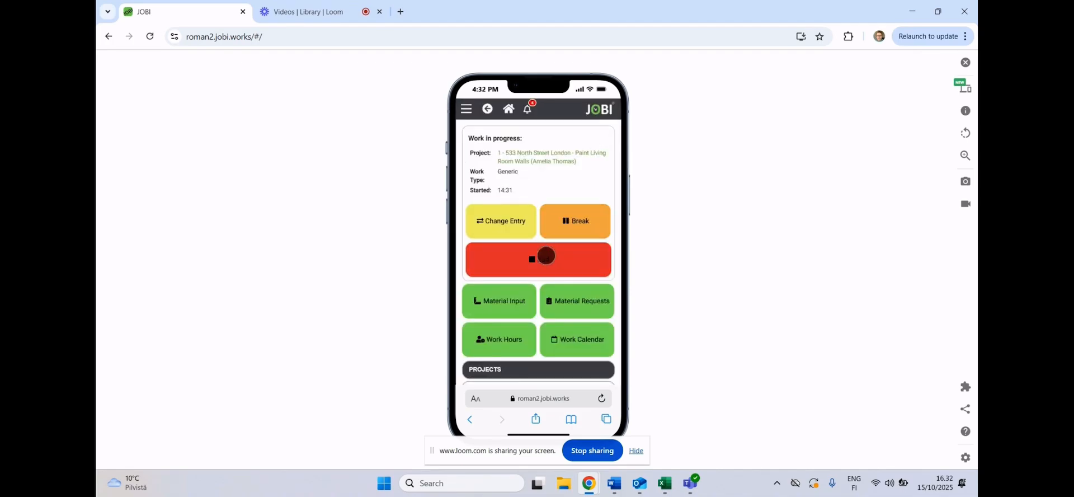
{"action": "left_click", "coordinate": [526, 208]}
{"action": "type", "text": "werty"}
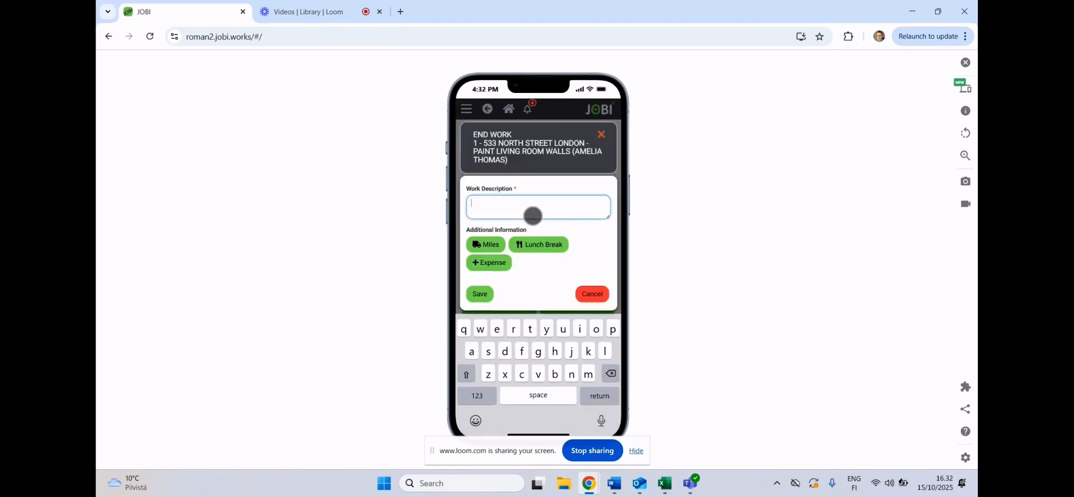
{"action": "type", "text": "u"}
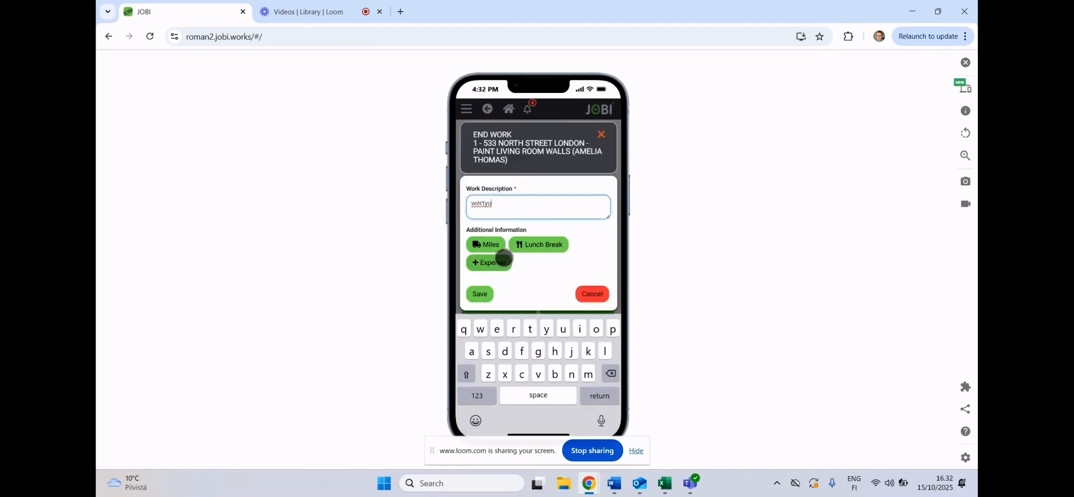
{"action": "left_click", "coordinate": [484, 298]}
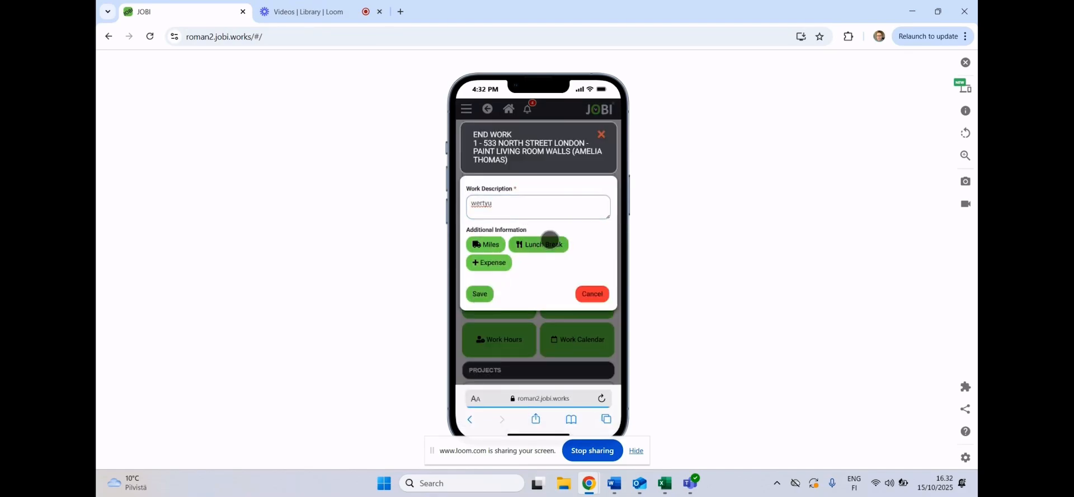
{"action": "left_click", "coordinate": [489, 291]}
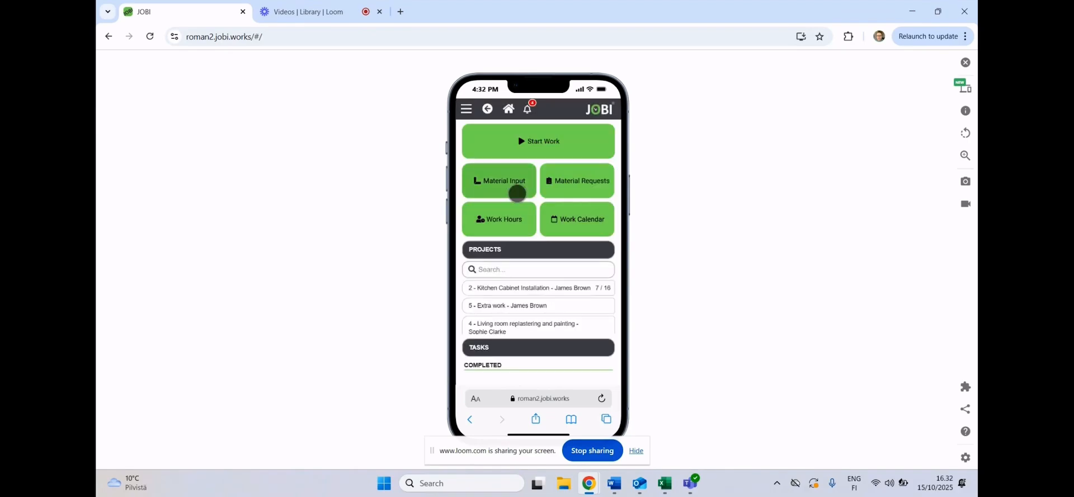
- Try a material input for the living room painting project with ABS Edge Banding 22mm White 50m Roll, and cancel it without saving
{"action": "left_click", "coordinate": [523, 193]}
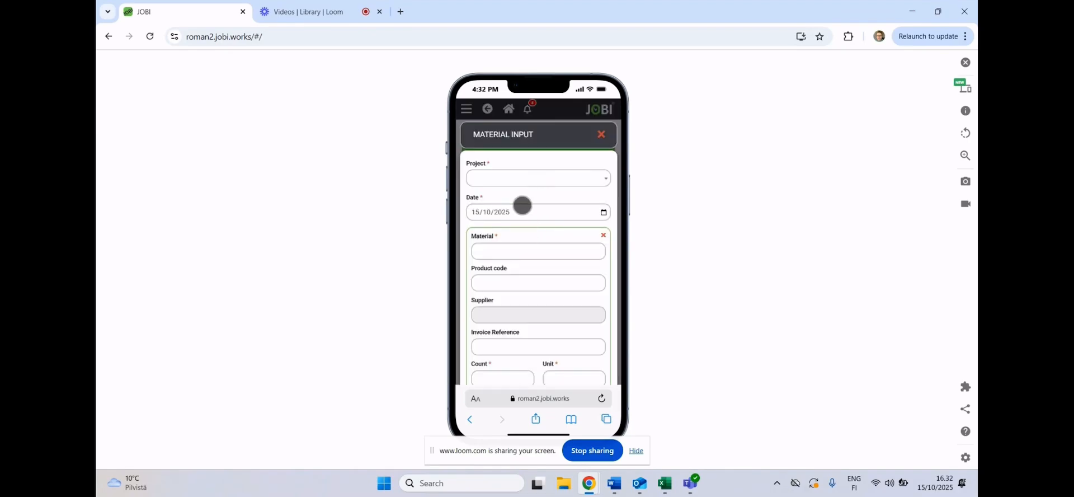
{"action": "left_click", "coordinate": [530, 183]}
{"action": "left_click", "coordinate": [530, 232]}
{"action": "left_click", "coordinate": [530, 247]}
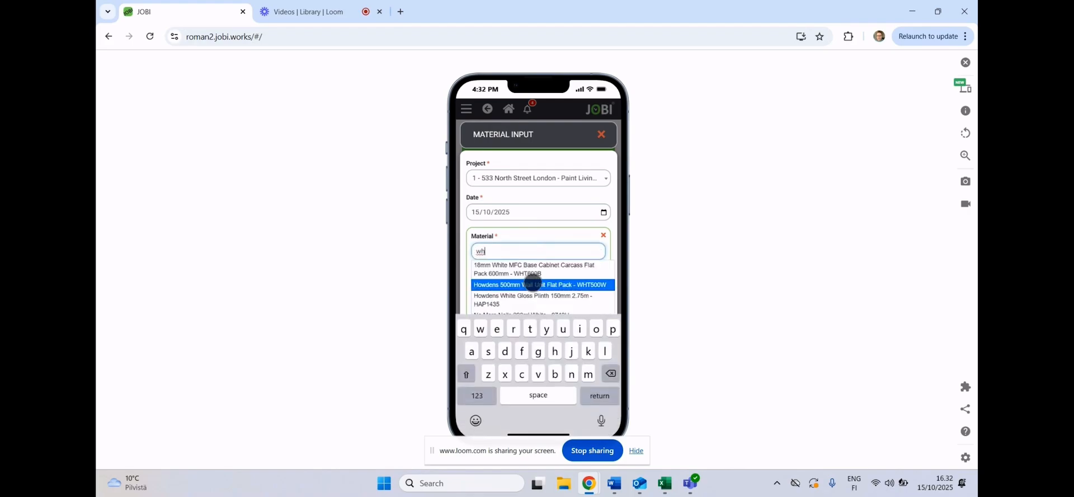
{"action": "scroll", "coordinate": [546, 282], "scroll_direction": "down", "scroll_amount": 3}
{"action": "left_click", "coordinate": [564, 235]}
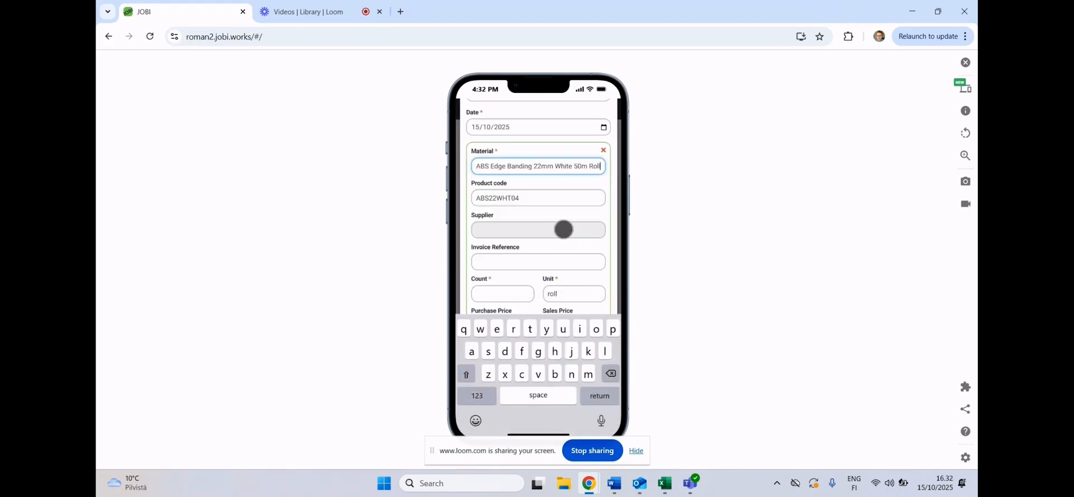
{"action": "scroll", "coordinate": [565, 224], "scroll_direction": "down", "scroll_amount": 1}
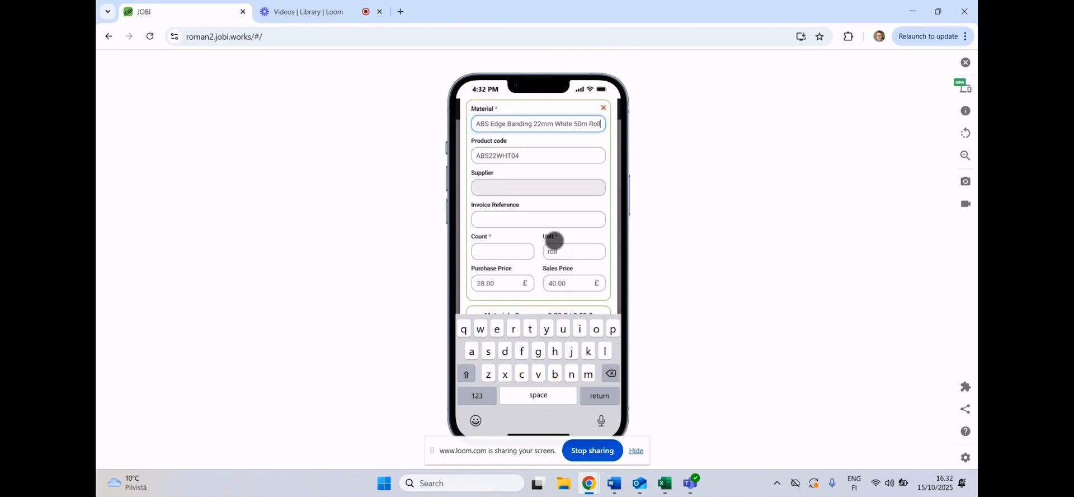
{"action": "left_click", "coordinate": [513, 252]}
{"action": "scroll", "coordinate": [547, 242], "scroll_direction": "down", "scroll_amount": 2}
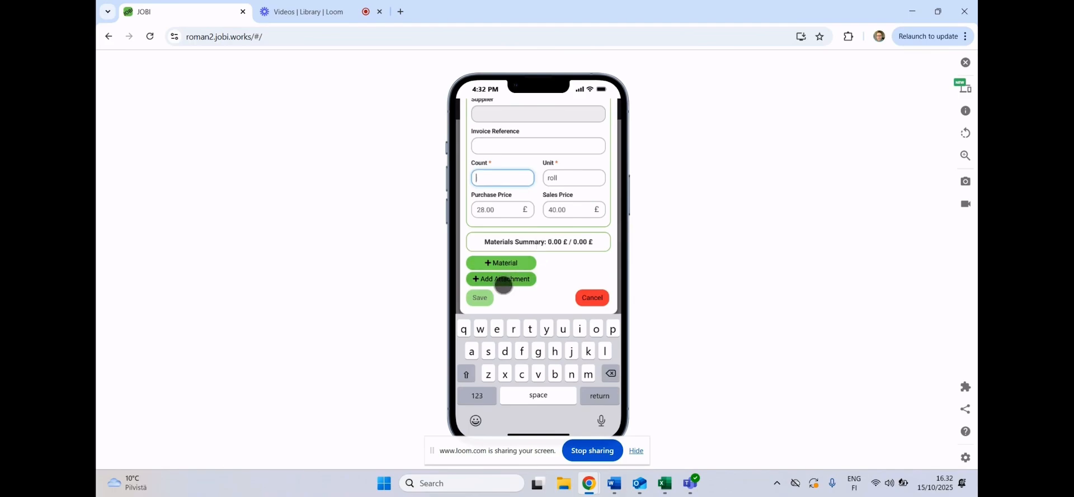
{"action": "left_click", "coordinate": [594, 296]}
{"action": "left_click", "coordinate": [606, 136]}
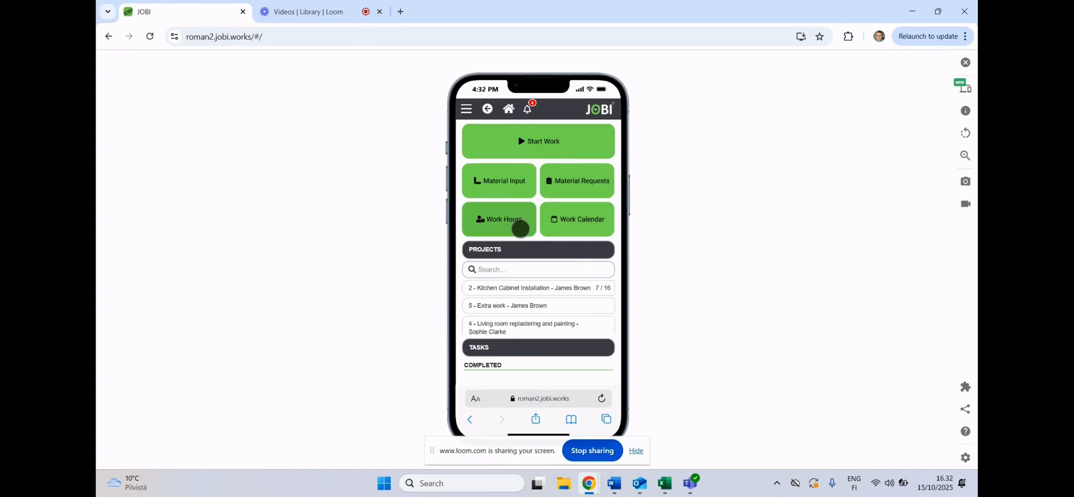
- Open a new work entry in the work hours, look through its time, project, description and additional information fields, and cancel it
{"action": "left_click", "coordinate": [521, 229]}
{"action": "left_click", "coordinate": [503, 153]}
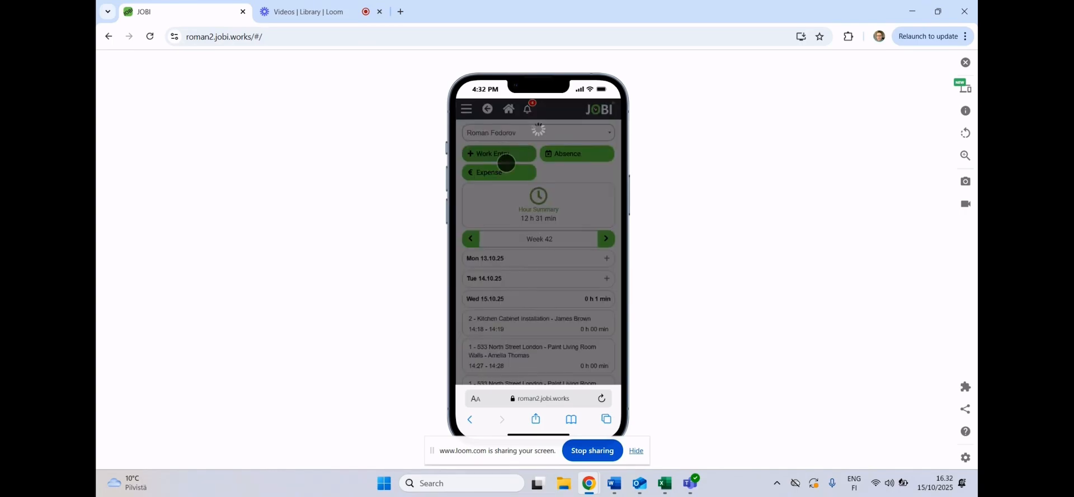
{"action": "scroll", "coordinate": [526, 209], "scroll_direction": "down", "scroll_amount": 2}
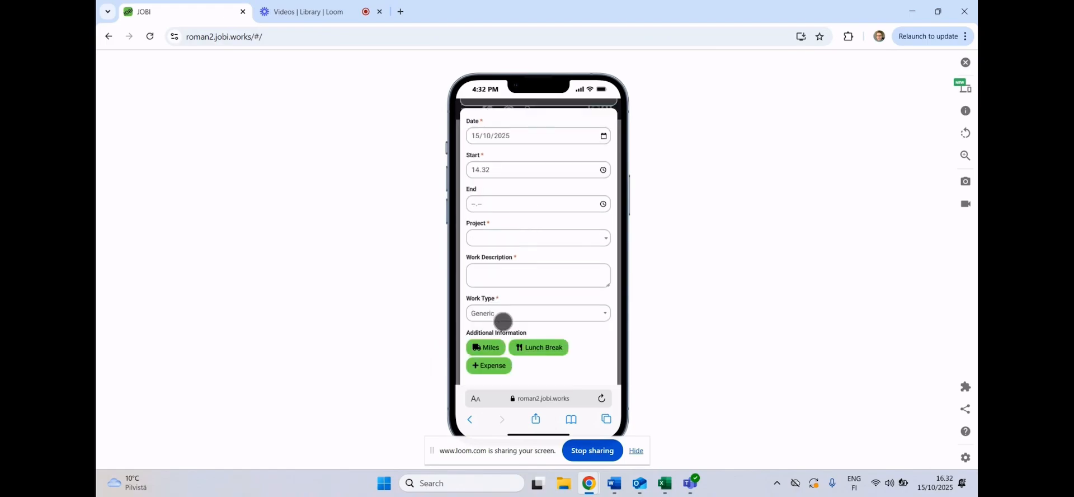
{"action": "scroll", "coordinate": [503, 322], "scroll_direction": "down", "scroll_amount": 1}
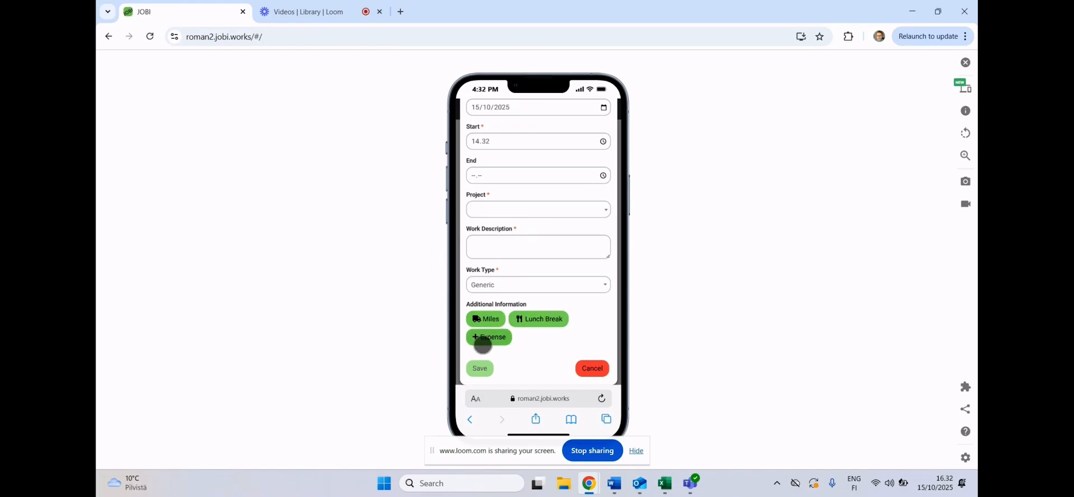
{"action": "left_click", "coordinate": [592, 369]}
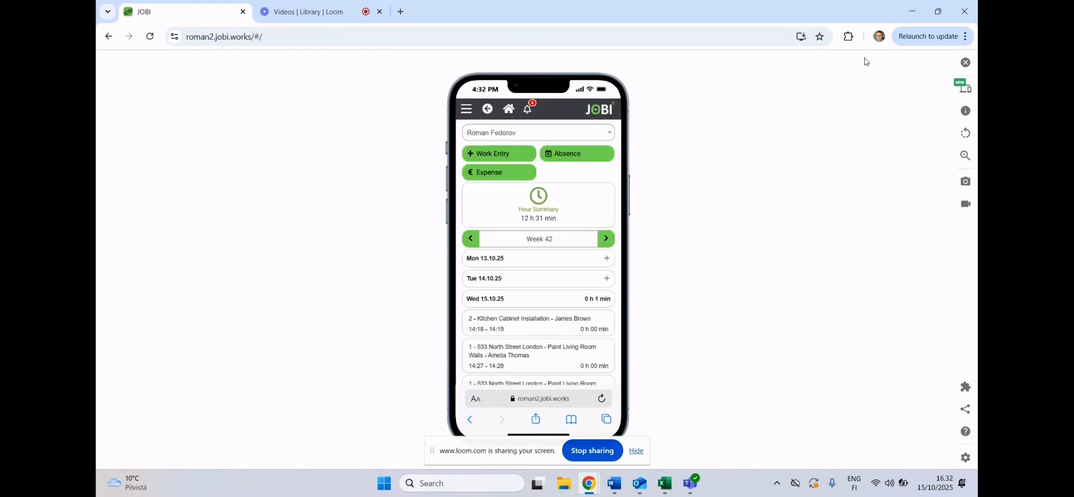
- Exit the phone simulator and review the customer list and the won quotes in the desktop view
{"action": "left_click", "coordinate": [966, 62]}
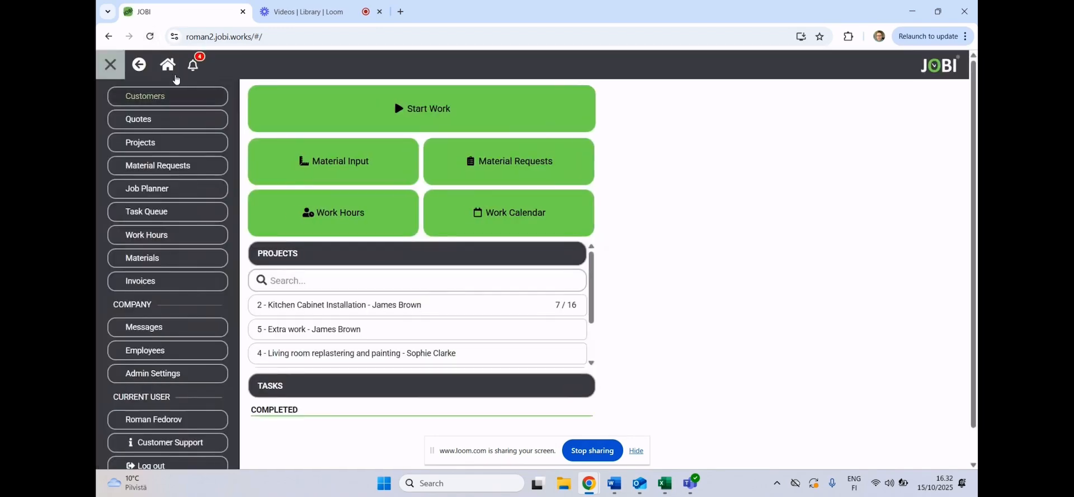
{"action": "left_click", "coordinate": [164, 97]}
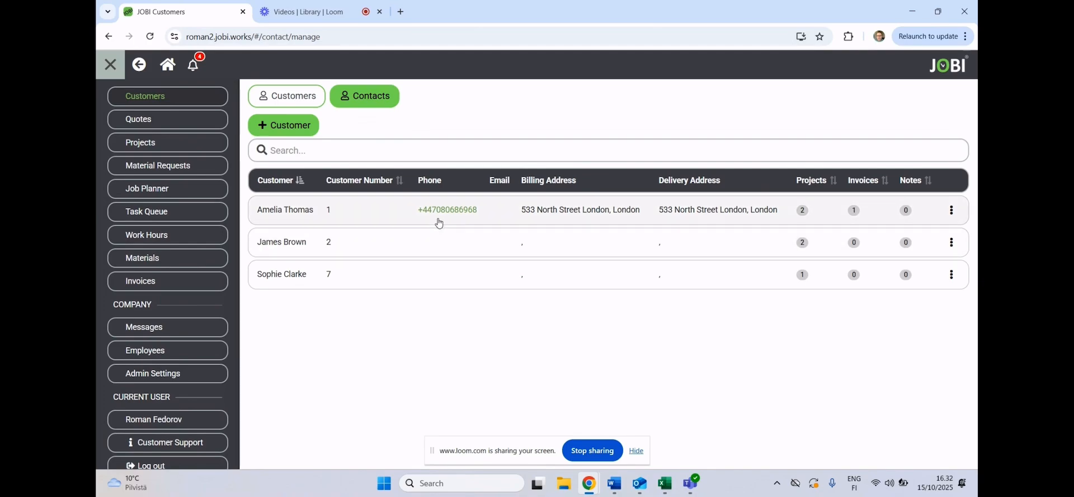
{"action": "left_click", "coordinate": [183, 122]}
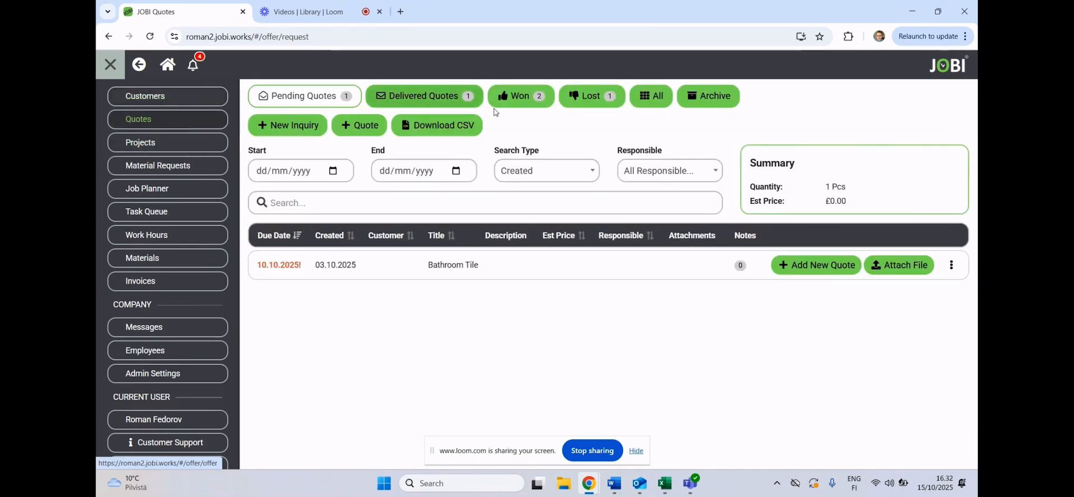
{"action": "left_click", "coordinate": [532, 102]}
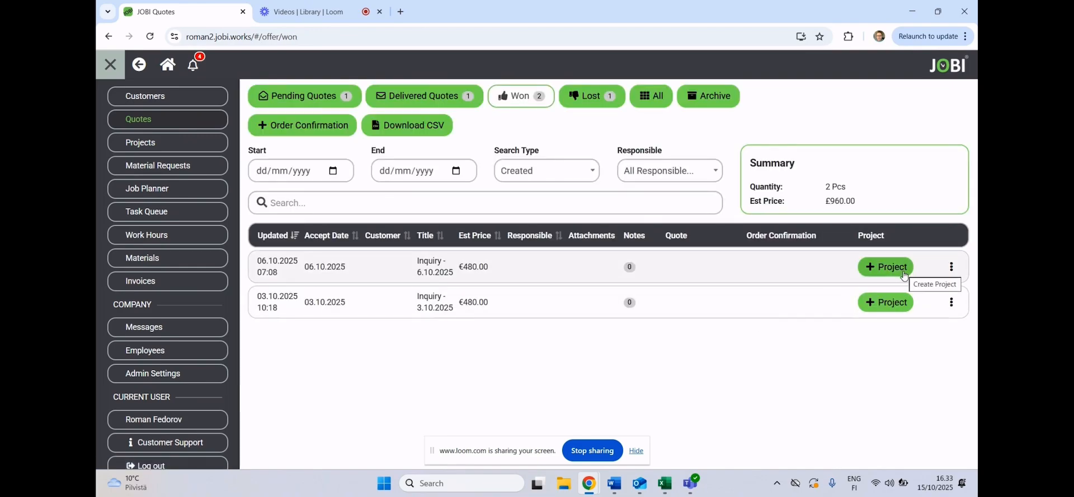
- Open the active living room wall painting project and review its subprojects, work hours, materials and files
{"action": "left_click", "coordinate": [195, 147]}
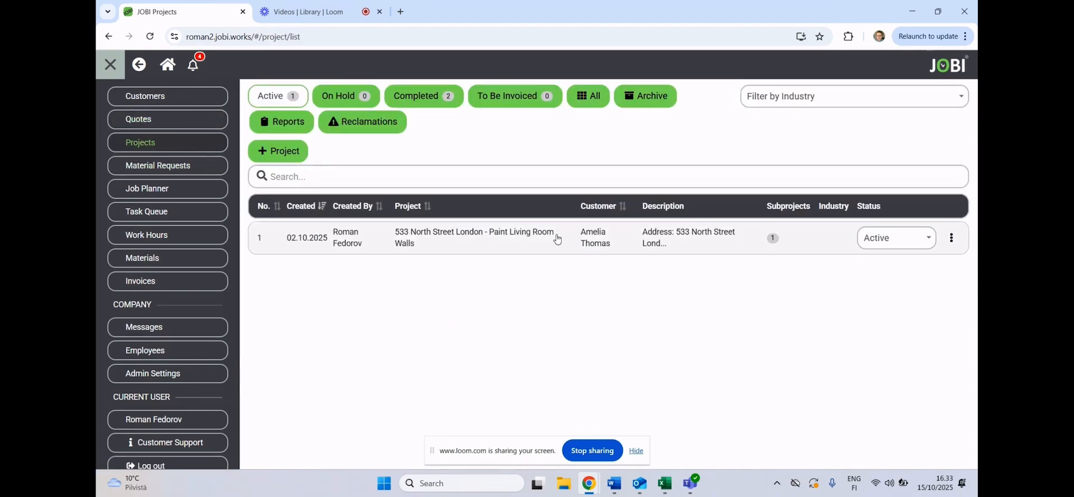
{"action": "left_click", "coordinate": [557, 239]}
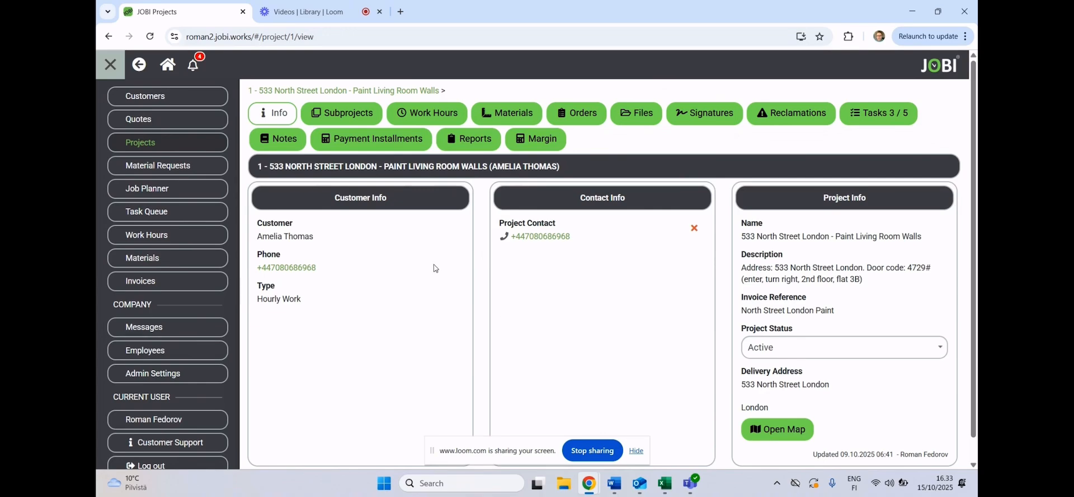
{"action": "left_click", "coordinate": [344, 107]}
{"action": "left_click", "coordinate": [427, 113]}
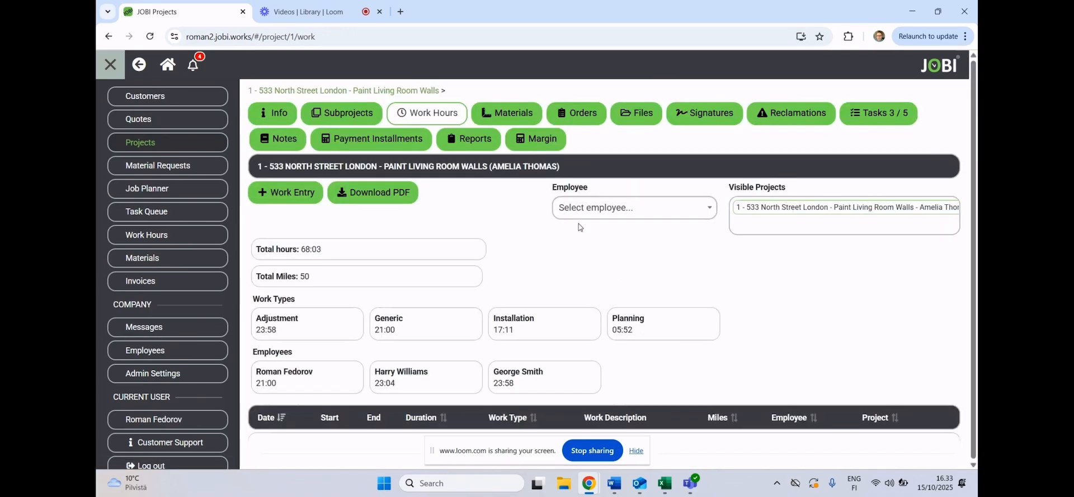
{"action": "scroll", "coordinate": [646, 256], "scroll_direction": "down", "scroll_amount": 4}
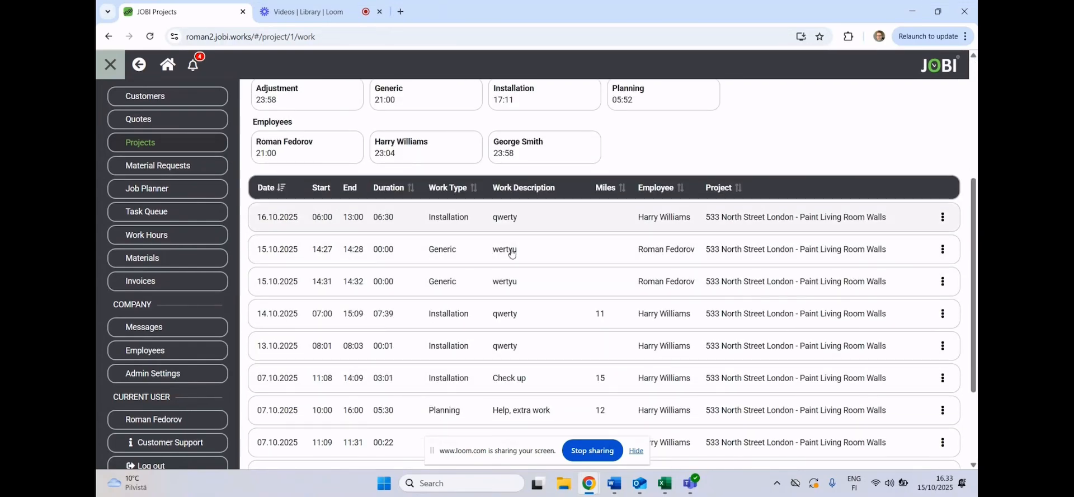
{"action": "scroll", "coordinate": [526, 305], "scroll_direction": "up", "scroll_amount": 5}
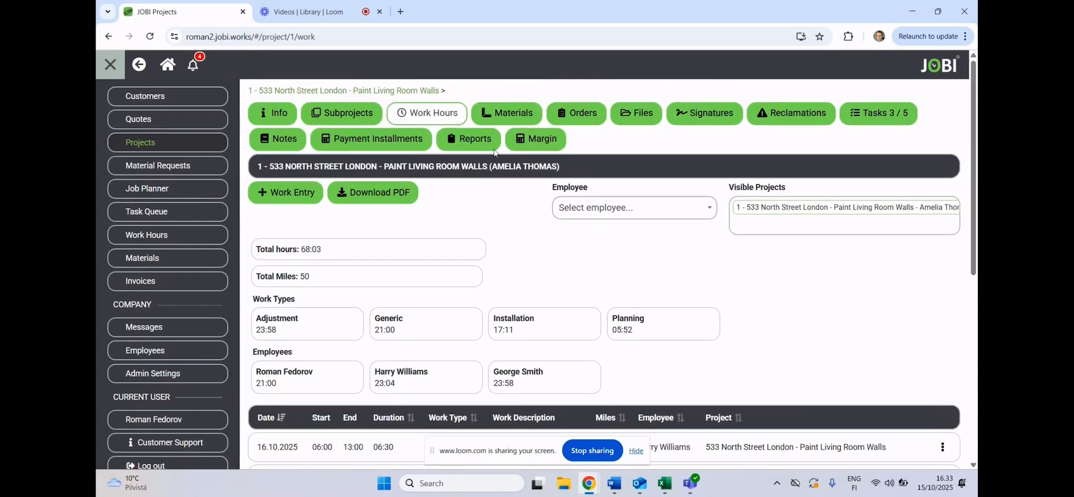
{"action": "left_click", "coordinate": [509, 116]}
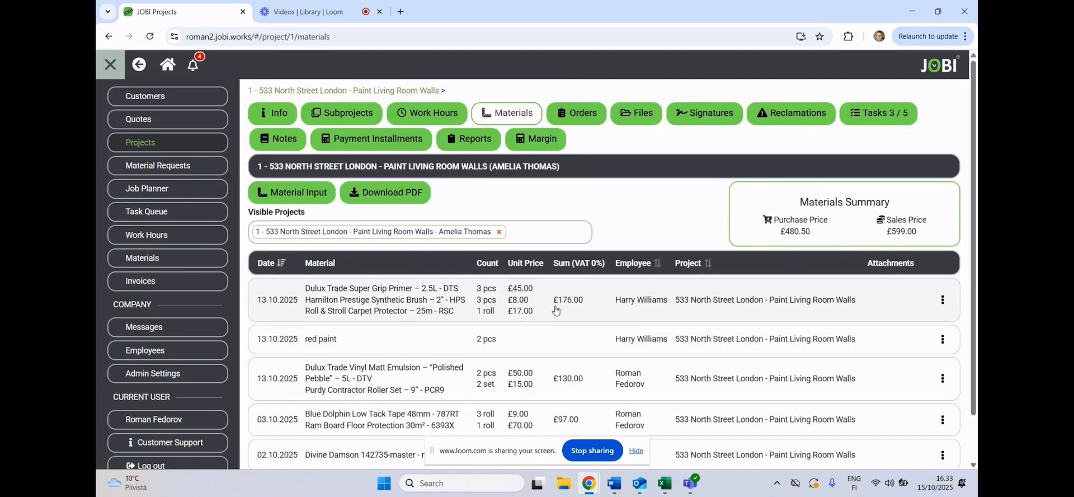
{"action": "left_click", "coordinate": [613, 118]}
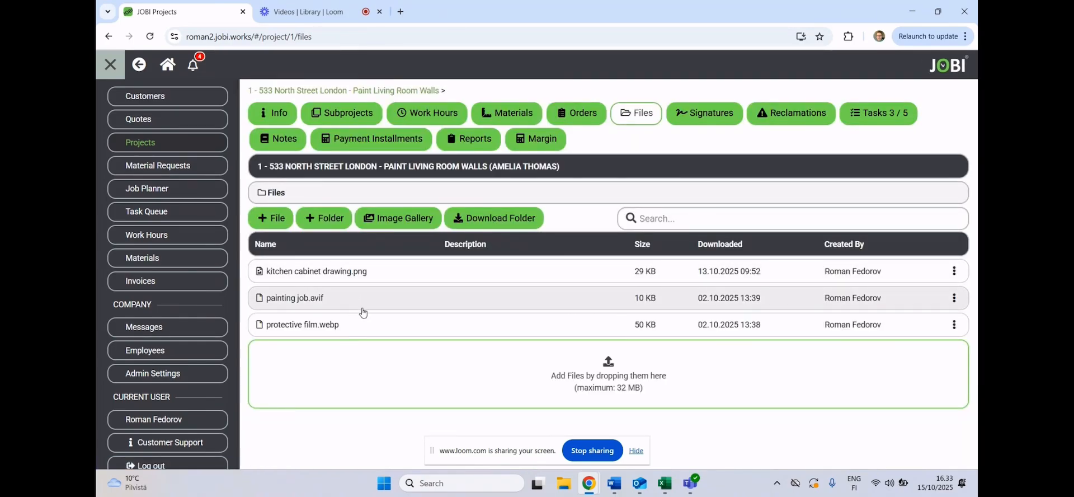
- Switch the project's "Paint Splatter on the Door" reclamation to Resolved and back to Unresolved
{"action": "left_click", "coordinate": [773, 115]}
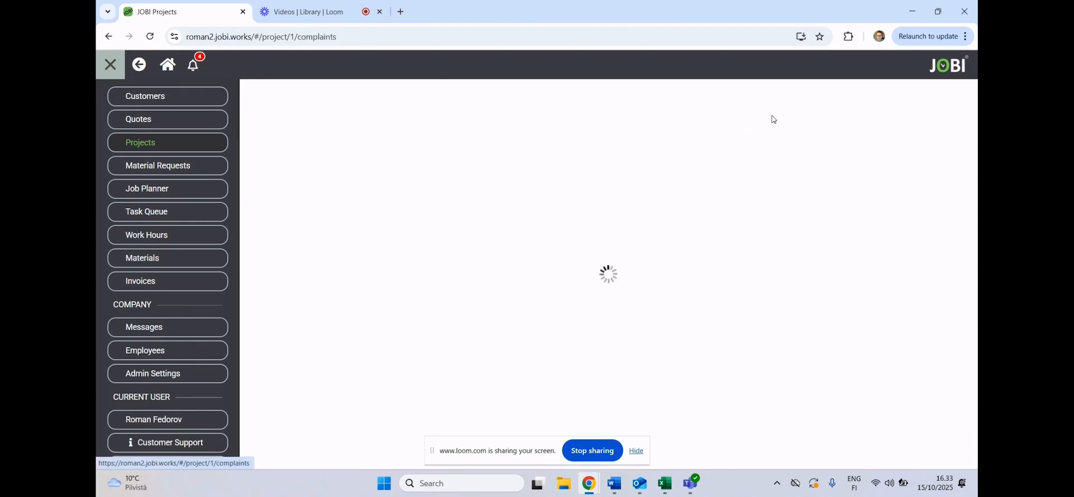
{"action": "left_click", "coordinate": [917, 259]}
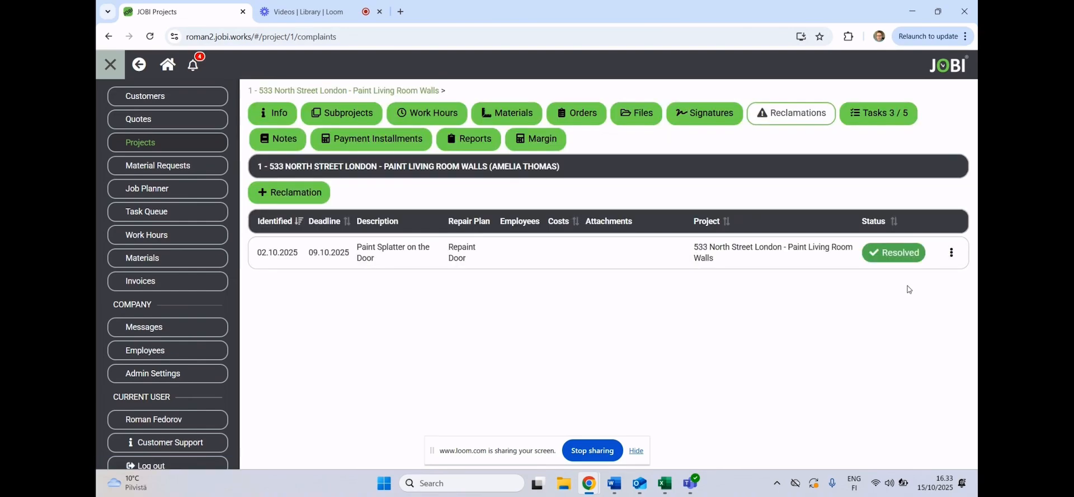
{"action": "left_click", "coordinate": [901, 253]}
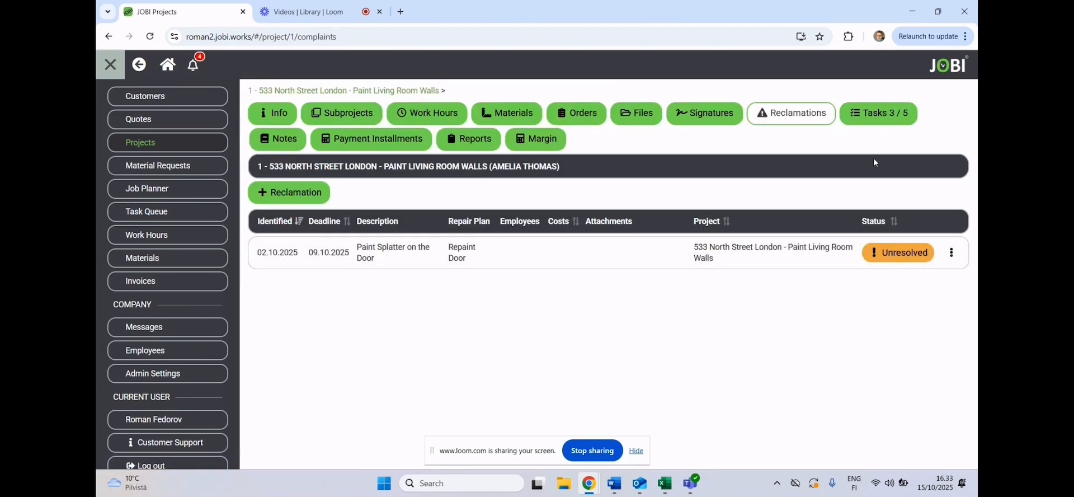
- Review the project's tasks, including the completion toggle of First Colour Coat, and view the project's notes
{"action": "left_click", "coordinate": [871, 117]}
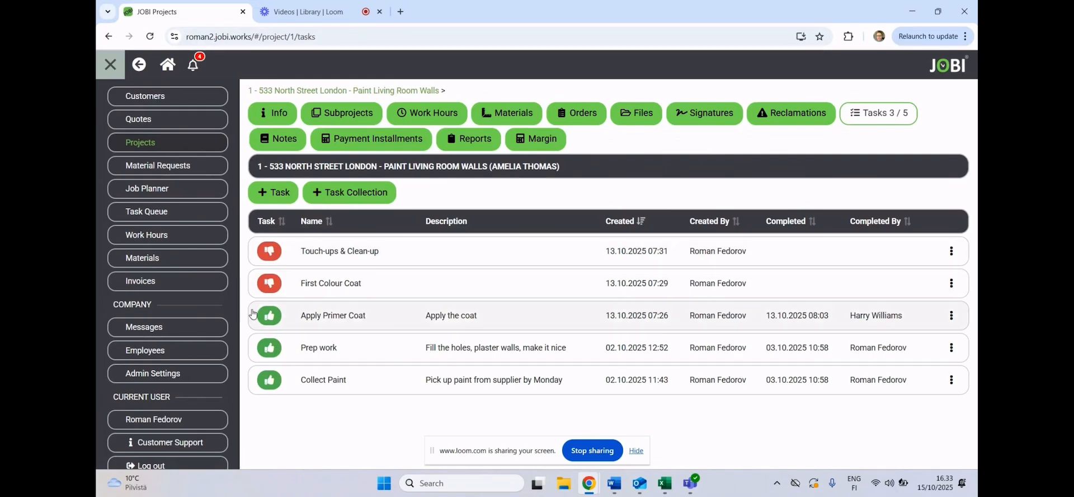
{"action": "left_click", "coordinate": [269, 283]}
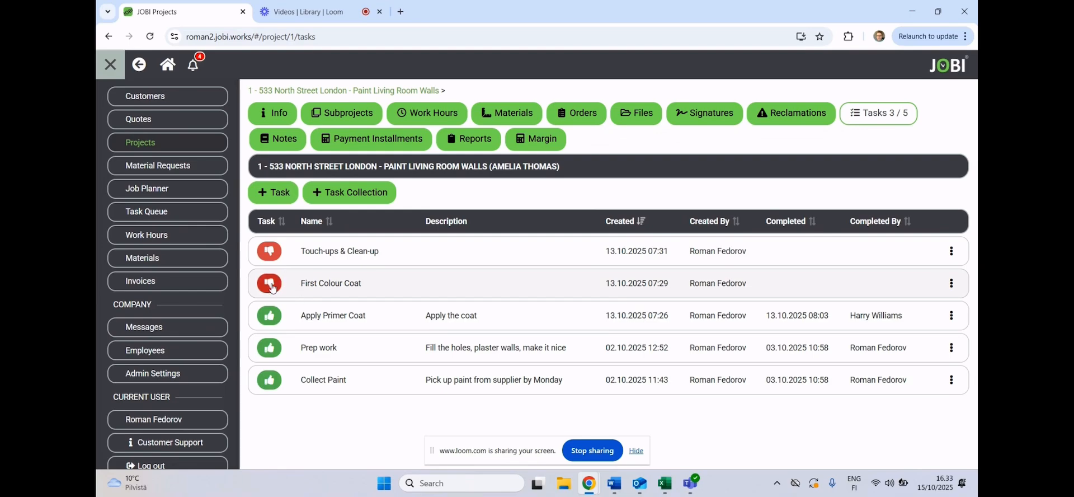
{"action": "left_click", "coordinate": [299, 146]}
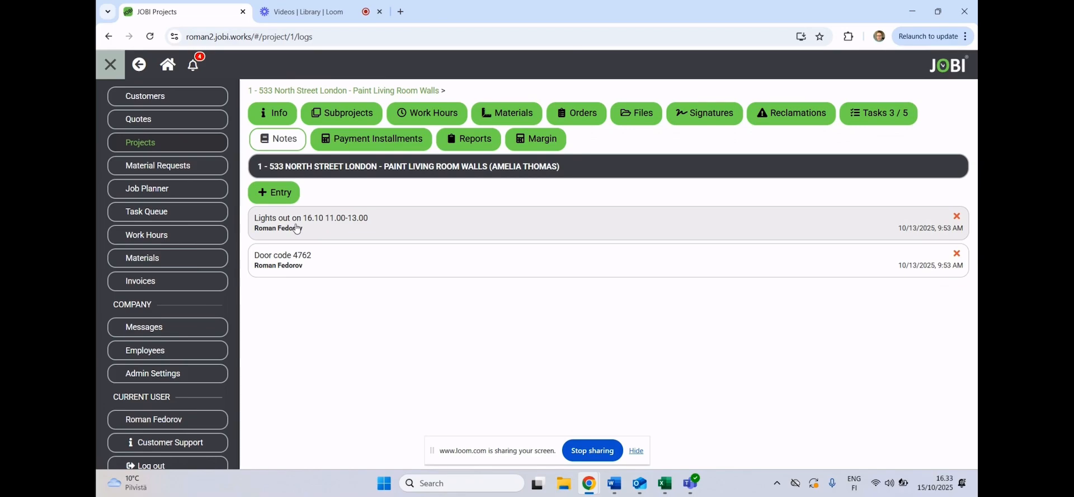
- Generate the project's report with Hours, Materials and Miles included, and review its hour and material breakdowns
{"action": "left_click", "coordinate": [466, 140]}
{"action": "left_click", "coordinate": [277, 253]}
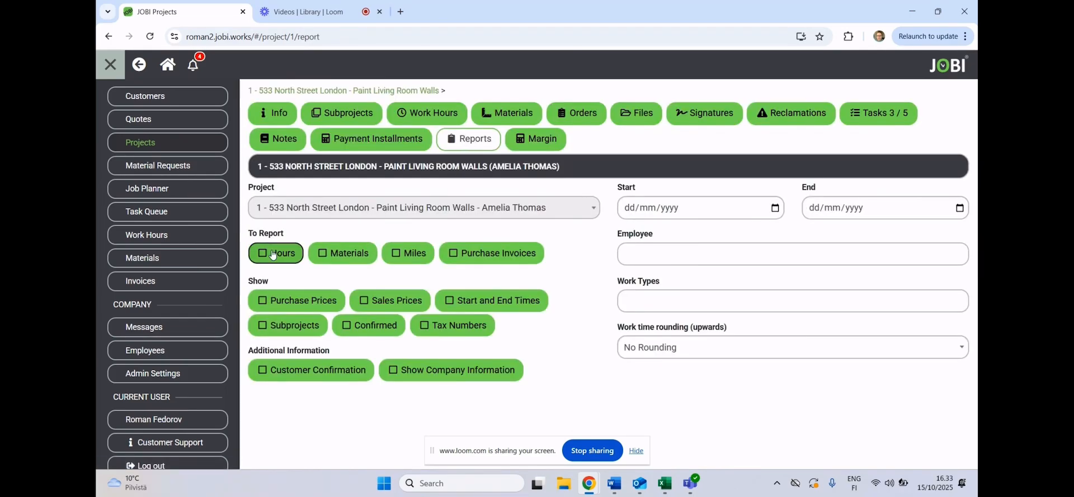
{"action": "left_click", "coordinate": [347, 252]}
{"action": "scroll", "coordinate": [504, 161], "scroll_direction": "down", "scroll_amount": 12}
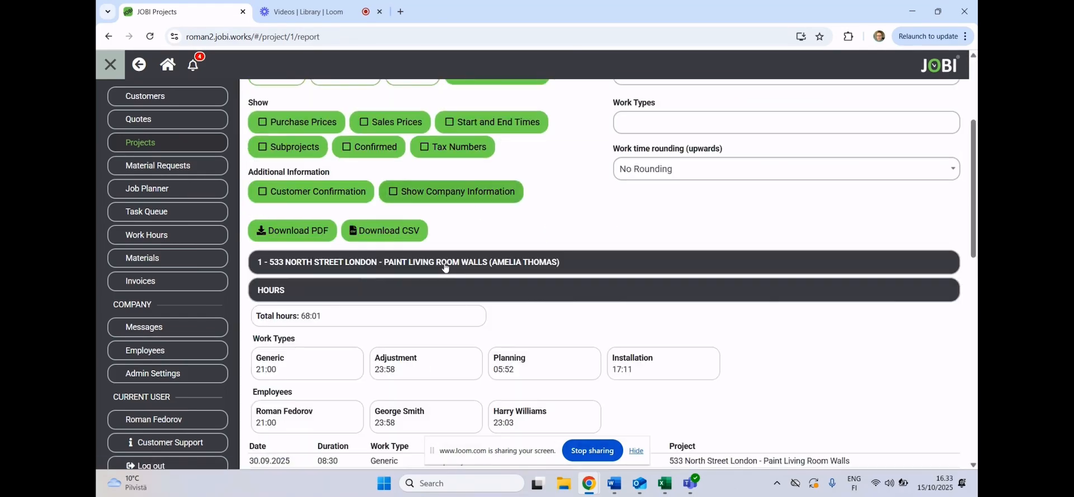
{"action": "scroll", "coordinate": [597, 279], "scroll_direction": "down", "scroll_amount": 6}
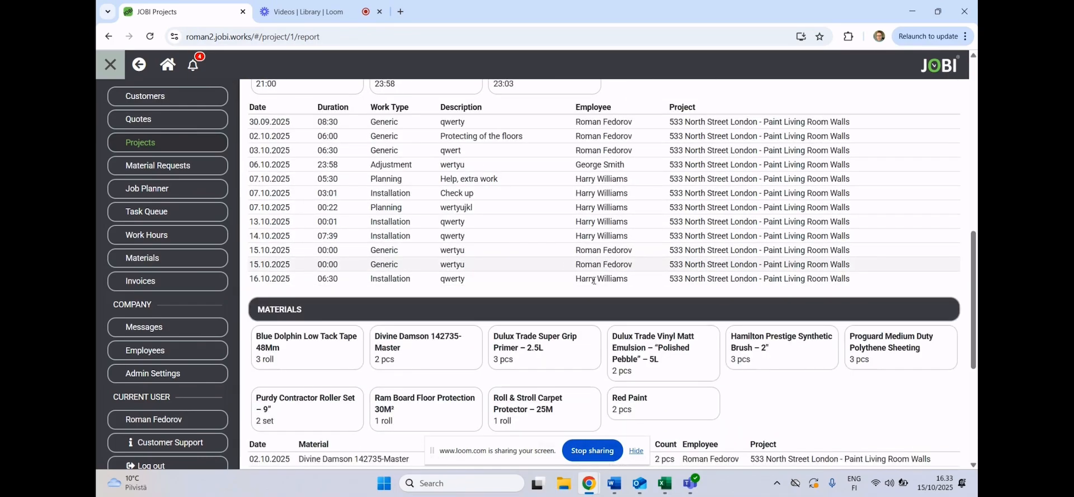
{"action": "scroll", "coordinate": [594, 279], "scroll_direction": "up", "scroll_amount": 15}
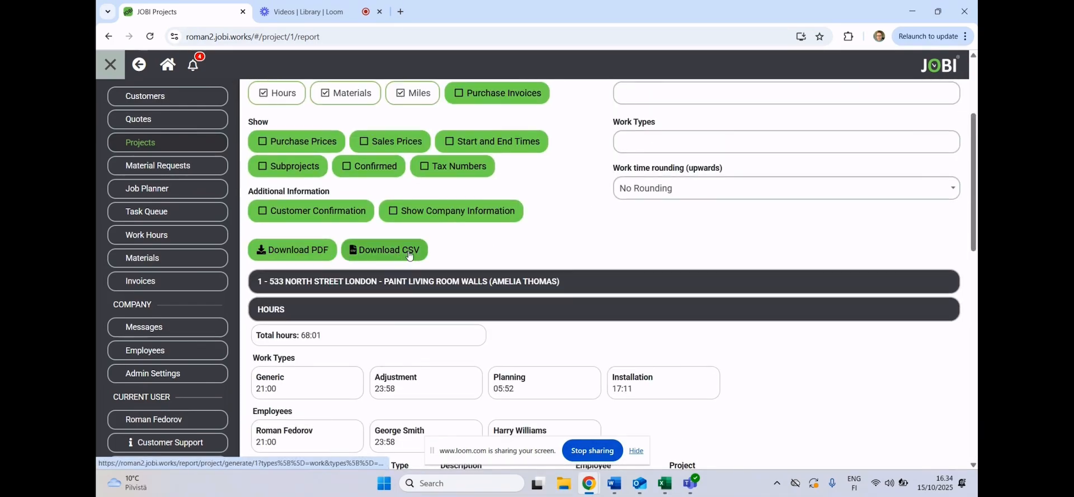
{"action": "scroll", "coordinate": [452, 246], "scroll_direction": "up", "scroll_amount": 3}
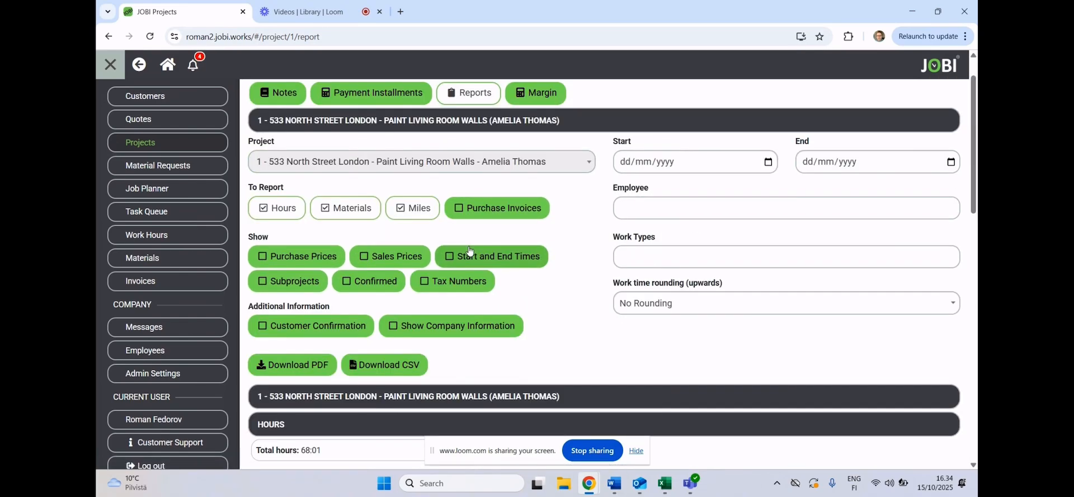
- Review the project's margin summary, the expenses chart and the expense breakdown list
{"action": "left_click", "coordinate": [554, 147]}
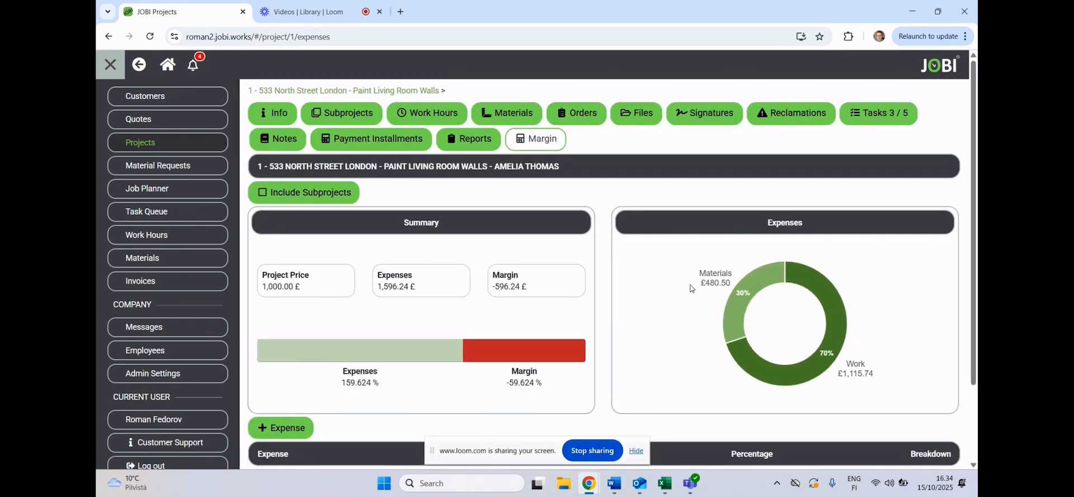
{"action": "scroll", "coordinate": [753, 259], "scroll_direction": "down", "scroll_amount": 1}
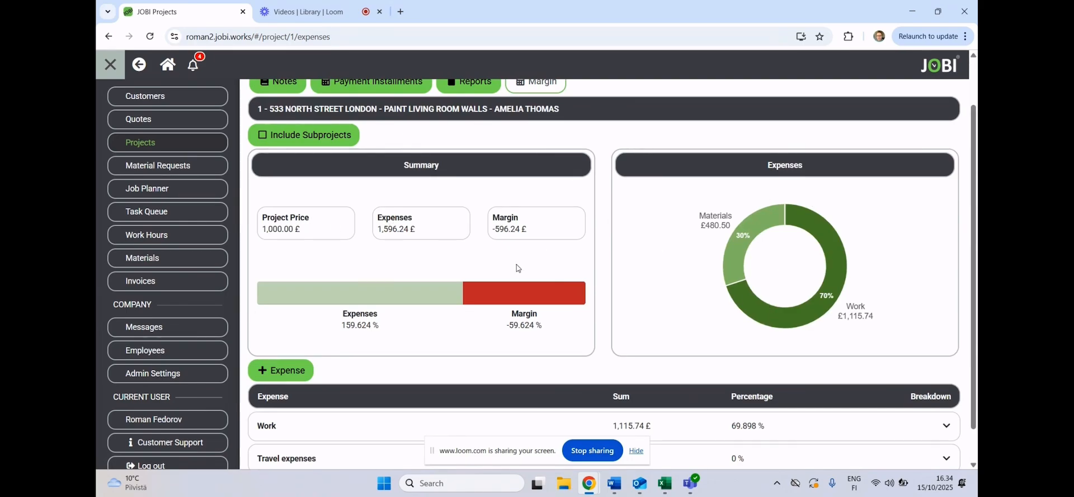
{"action": "scroll", "coordinate": [476, 284], "scroll_direction": "down", "scroll_amount": 1}
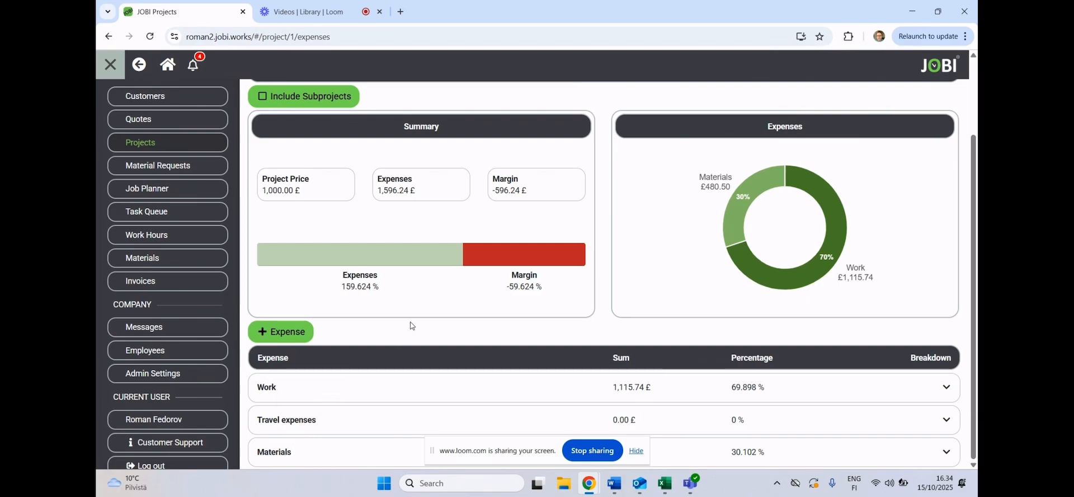
{"action": "scroll", "coordinate": [415, 323], "scroll_direction": "up", "scroll_amount": 3}
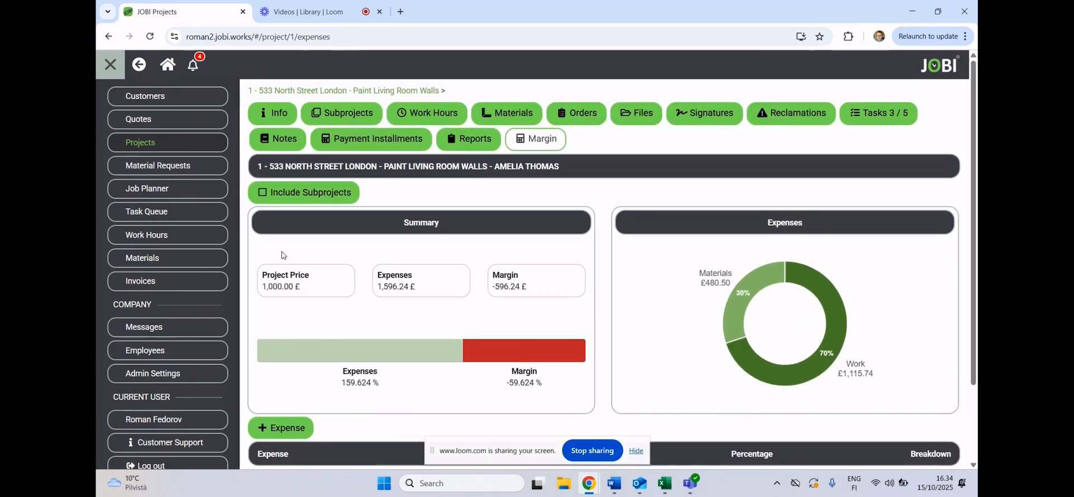
- Review the job planner's schedule for weeks 41 and 40, and in the monthly calendar for October 2025
{"action": "left_click", "coordinate": [176, 190]}
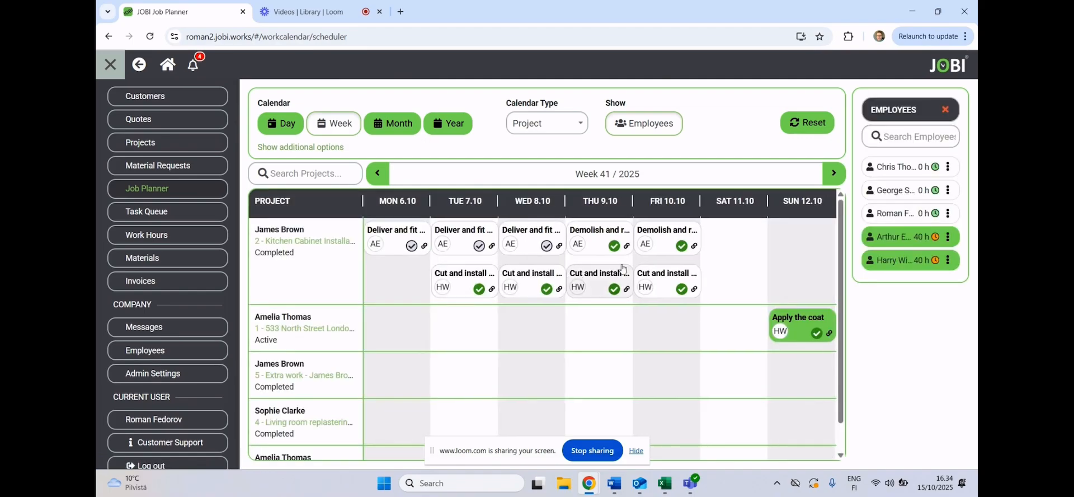
{"action": "scroll", "coordinate": [518, 252], "scroll_direction": "down", "scroll_amount": 1}
{"action": "scroll", "coordinate": [532, 276], "scroll_direction": "up", "scroll_amount": 1}
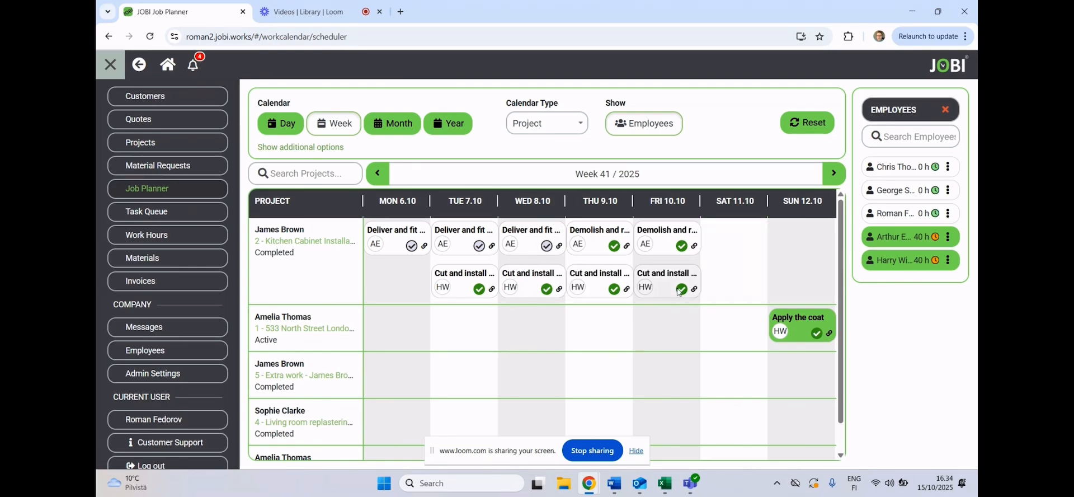
{"action": "left_click", "coordinate": [379, 174]}
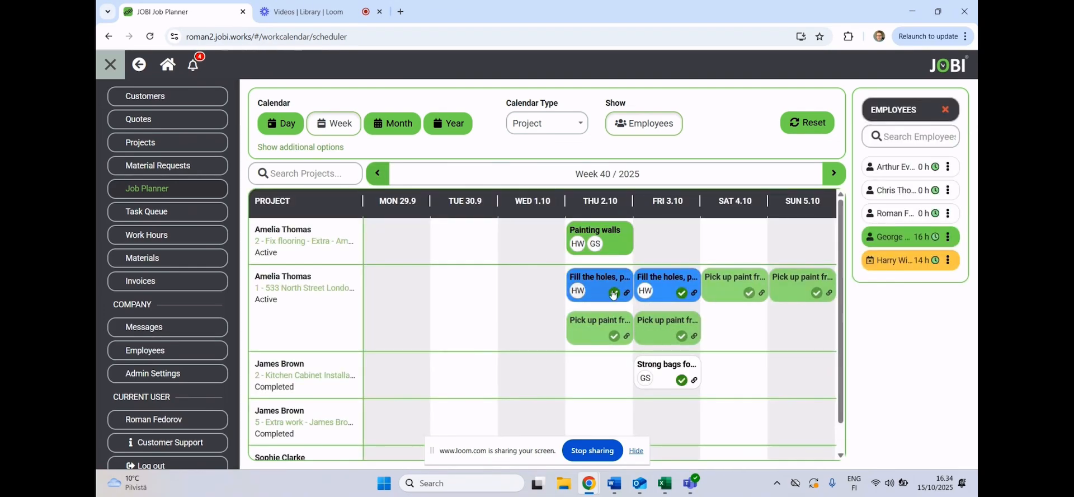
{"action": "left_click", "coordinate": [392, 130]}
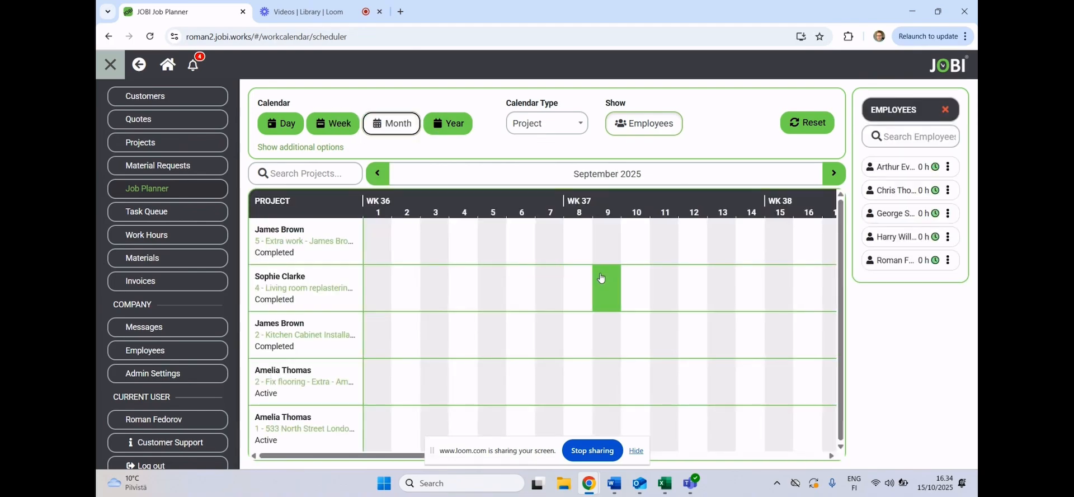
{"action": "left_click", "coordinate": [835, 174]}
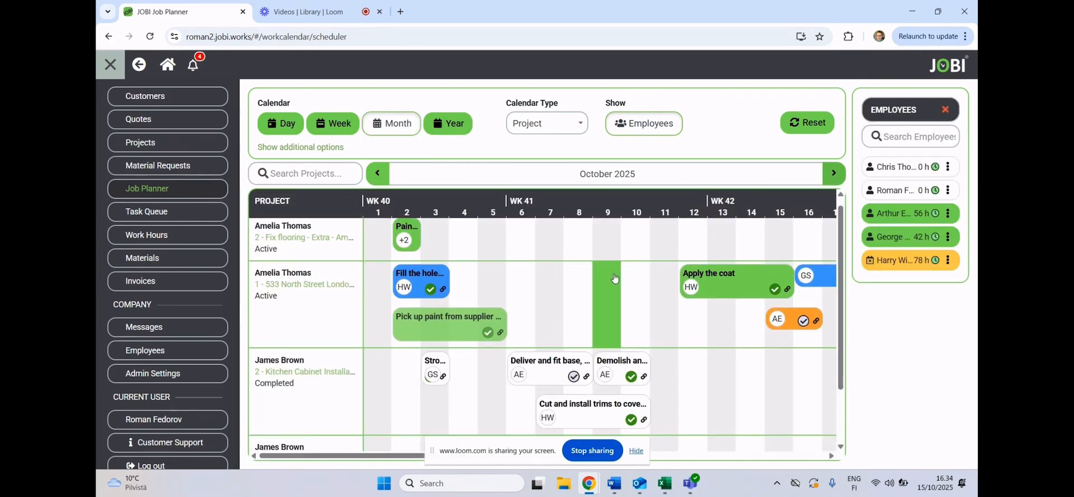
- Start a new task titled "qwertyu" in the first employee's task queue list, assigned to the Kitchen Cabinet Installation project
{"action": "left_click", "coordinate": [179, 209]}
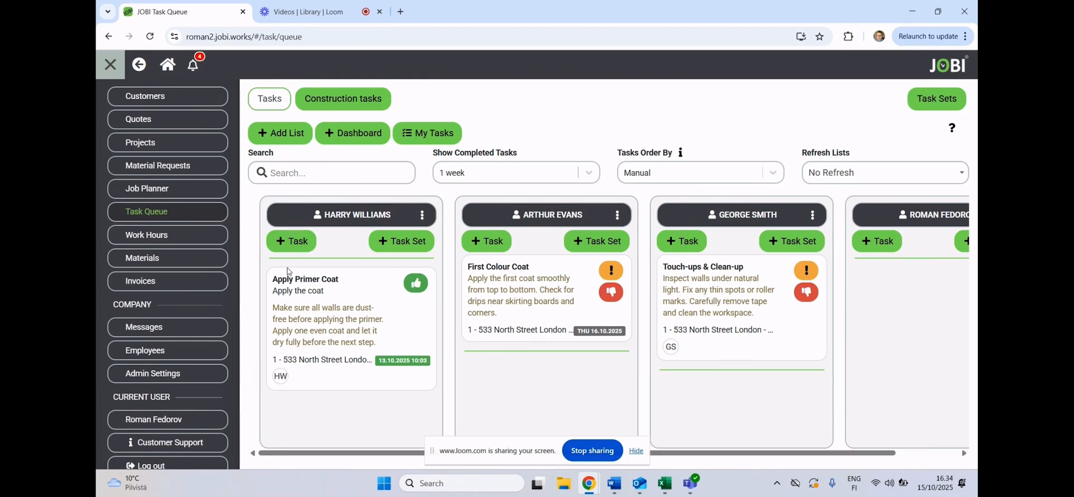
{"action": "left_click", "coordinate": [307, 255]}
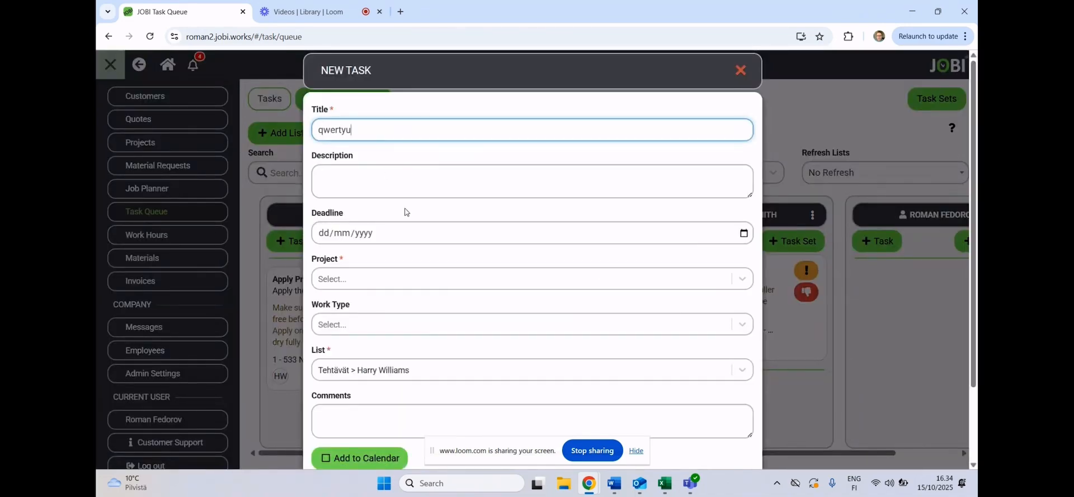
{"action": "left_click", "coordinate": [391, 278]}
{"action": "left_click", "coordinate": [391, 348]}
{"action": "scroll", "coordinate": [437, 300], "scroll_direction": "down", "scroll_amount": 1}
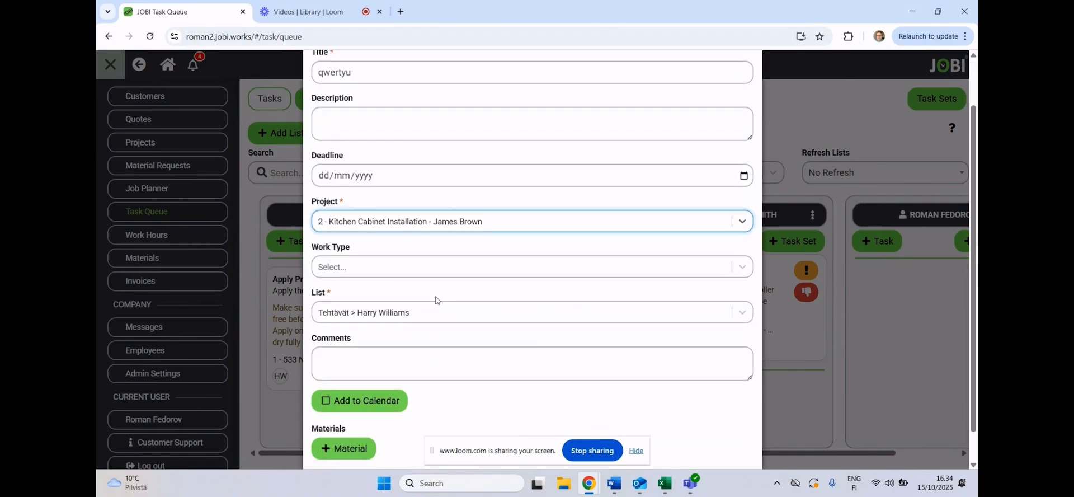
{"action": "scroll", "coordinate": [409, 309], "scroll_direction": "down", "scroll_amount": 1}
- Add the new task to the calendar, save it, and check its entry in the job planner
{"action": "left_click", "coordinate": [369, 360]}
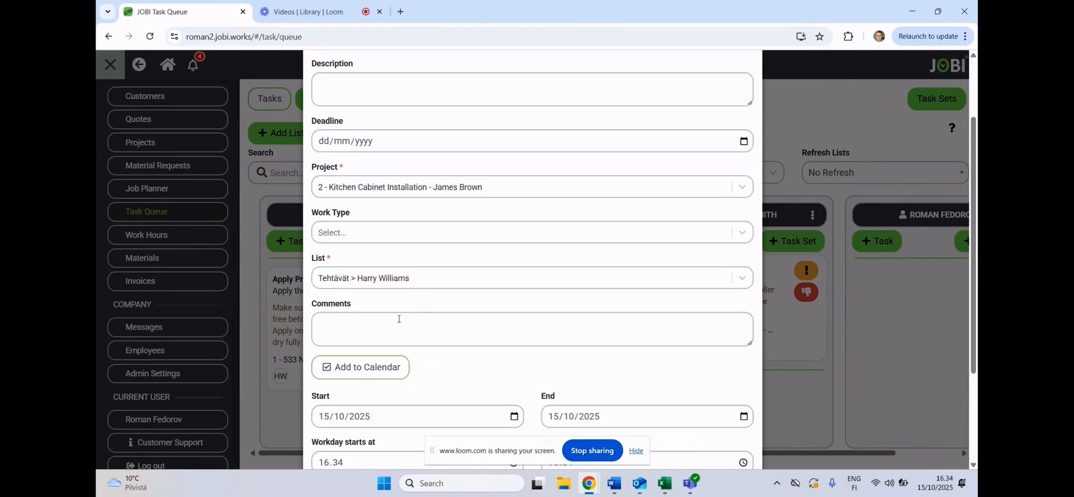
{"action": "scroll", "coordinate": [510, 243], "scroll_direction": "down", "scroll_amount": 2}
{"action": "scroll", "coordinate": [506, 300], "scroll_direction": "down", "scroll_amount": 1}
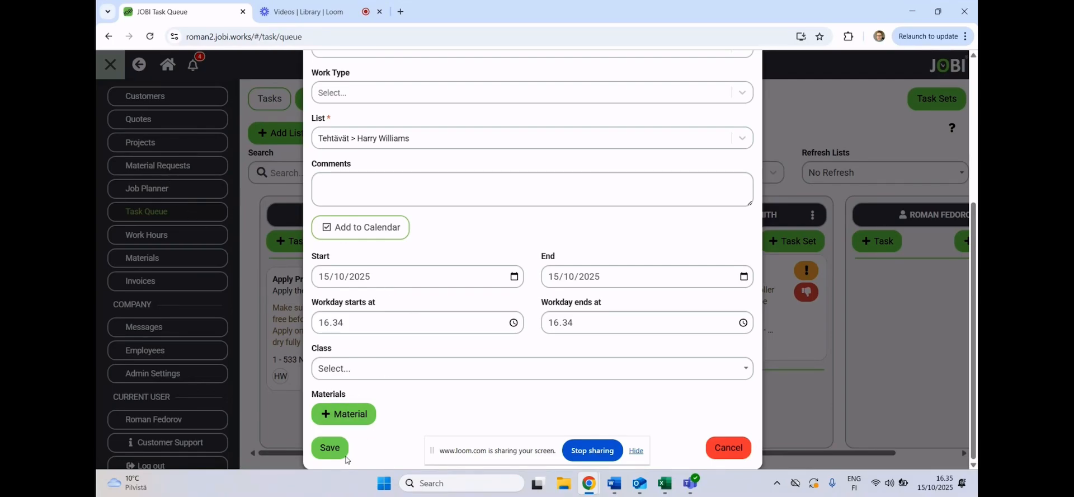
{"action": "left_click", "coordinate": [336, 450]}
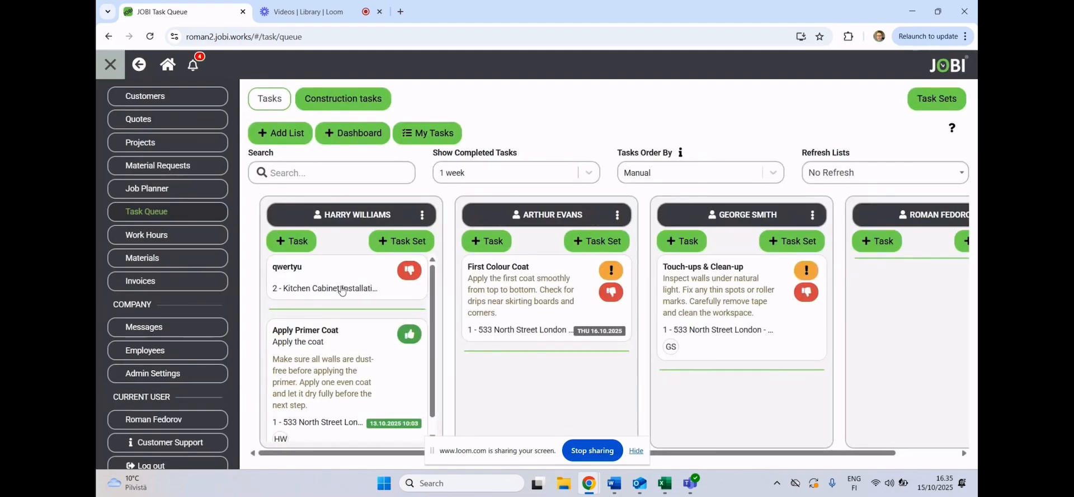
{"action": "left_click", "coordinate": [163, 189]}
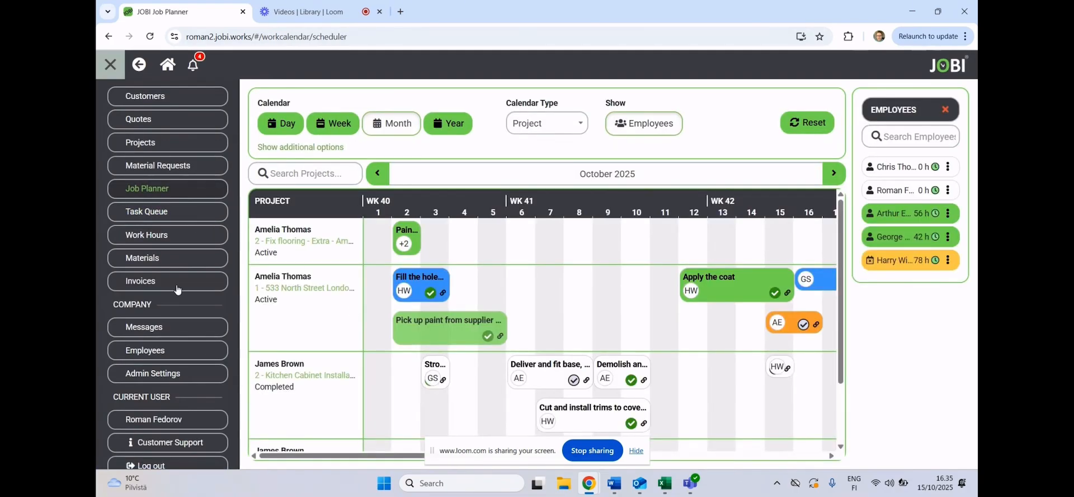
- Start a new outbound invoice and import the project "2 - Fix flooring - Extra" into it
{"action": "left_click", "coordinate": [162, 281]}
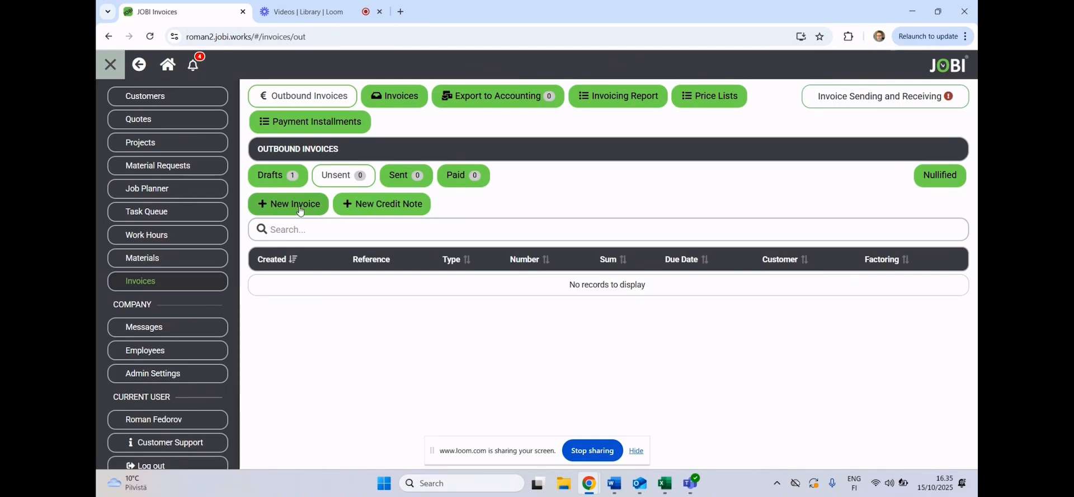
{"action": "left_click", "coordinate": [300, 208]}
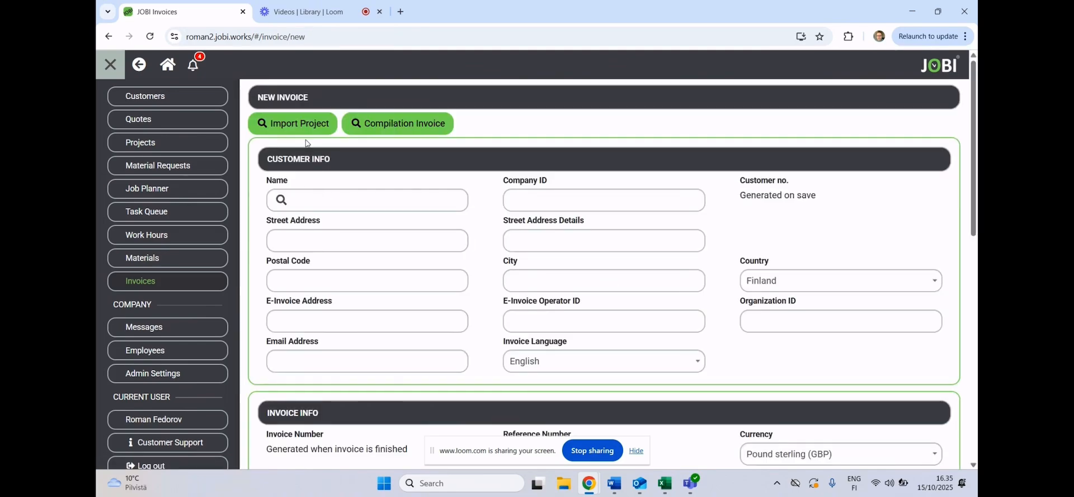
{"action": "left_click", "coordinate": [391, 124]}
{"action": "left_click", "coordinate": [336, 196]}
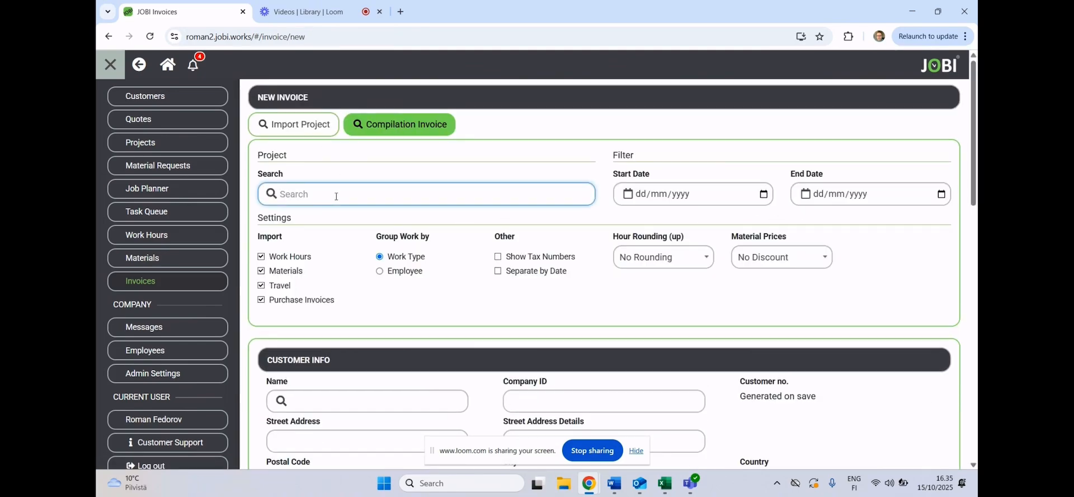
{"action": "type", "text": "am"}
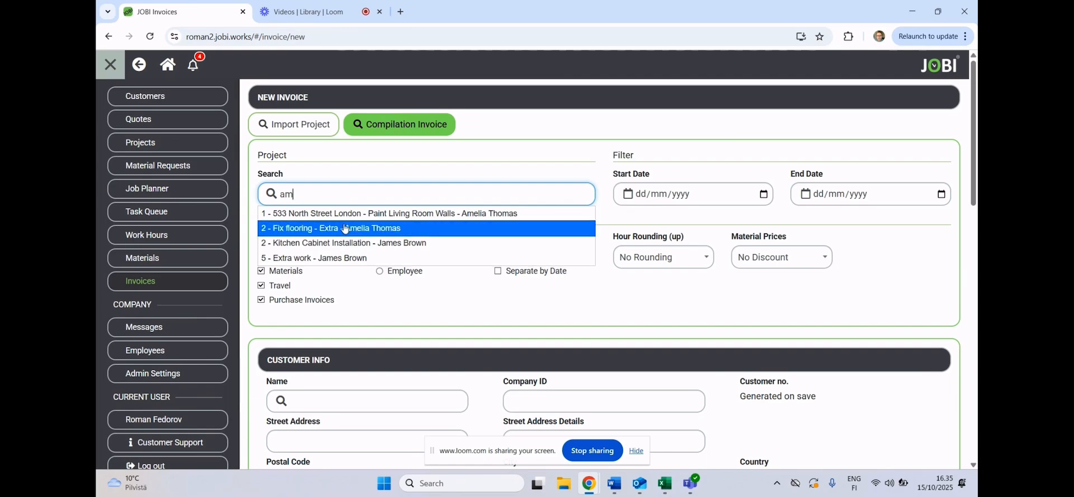
{"action": "left_click", "coordinate": [344, 227]}
- Review the new invoice's imported customer info, invoice info, product rows and price summary
{"action": "scroll", "coordinate": [455, 229], "scroll_direction": "down", "scroll_amount": 2}
{"action": "scroll", "coordinate": [455, 231], "scroll_direction": "down", "scroll_amount": 1}
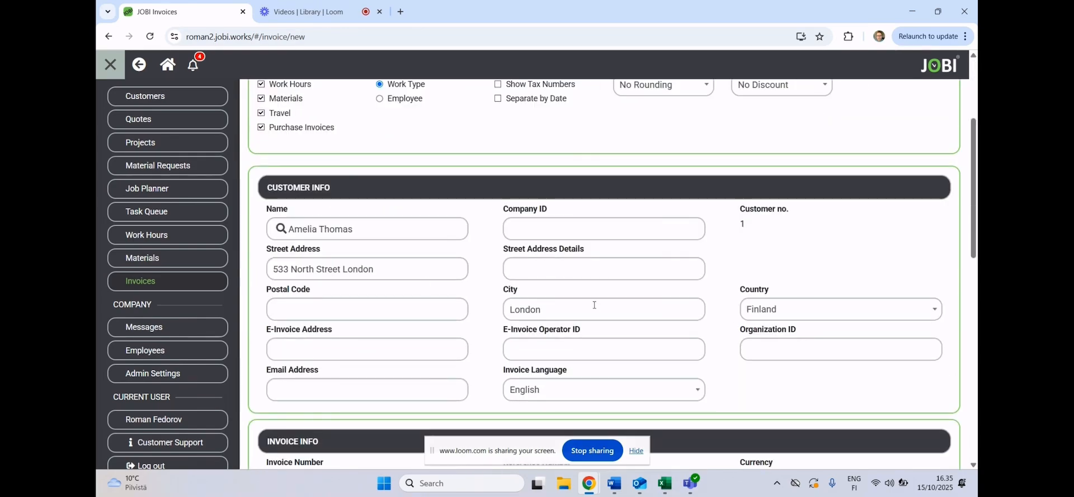
{"action": "scroll", "coordinate": [594, 305], "scroll_direction": "down", "scroll_amount": 4}
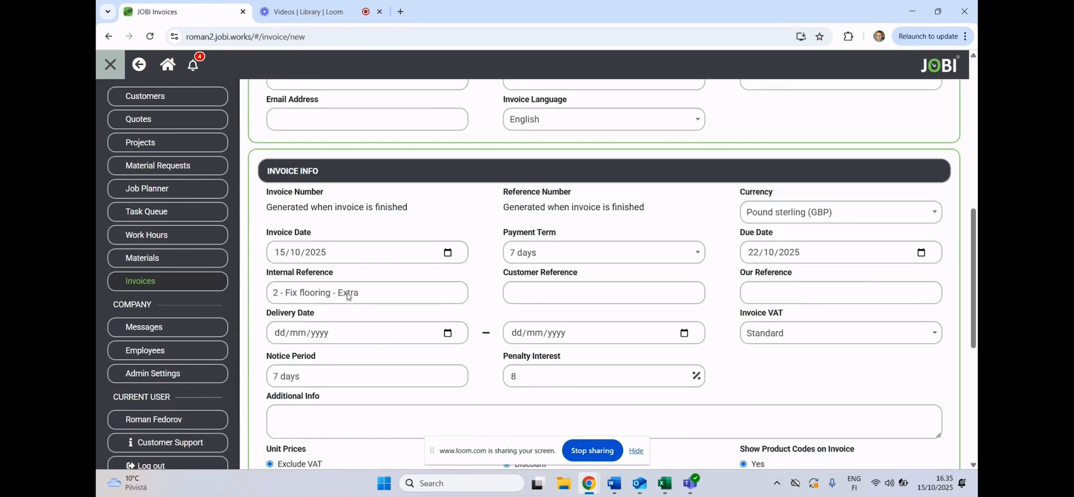
{"action": "scroll", "coordinate": [348, 297], "scroll_direction": "down", "scroll_amount": 5}
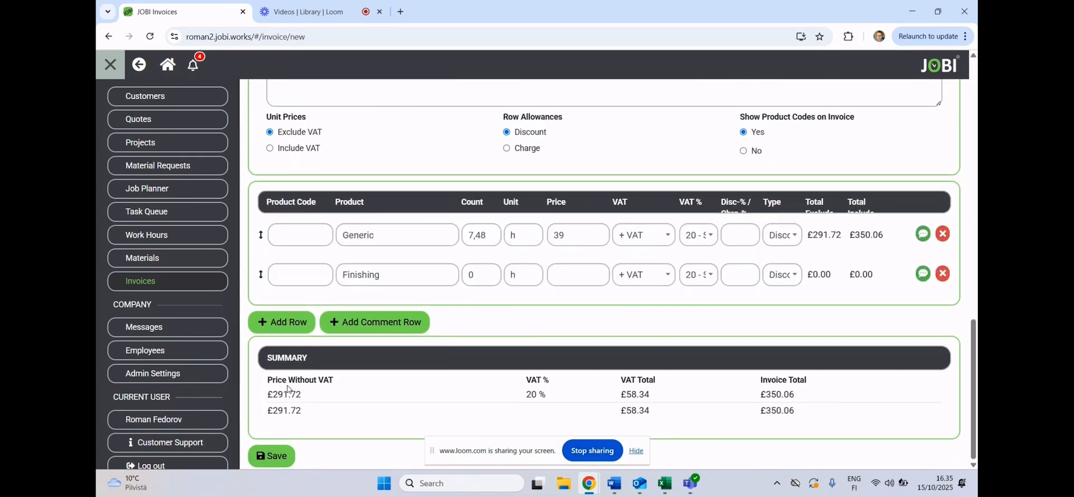
- View the company's employee list and open the wage export settings
{"action": "left_click", "coordinate": [187, 348]}
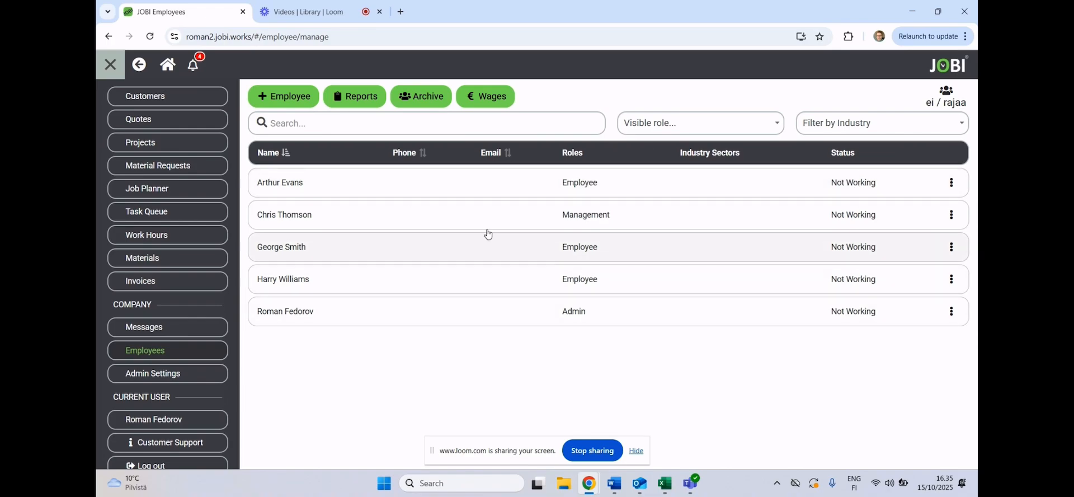
{"action": "left_click", "coordinate": [490, 98]}
{"action": "left_click", "coordinate": [286, 96]}
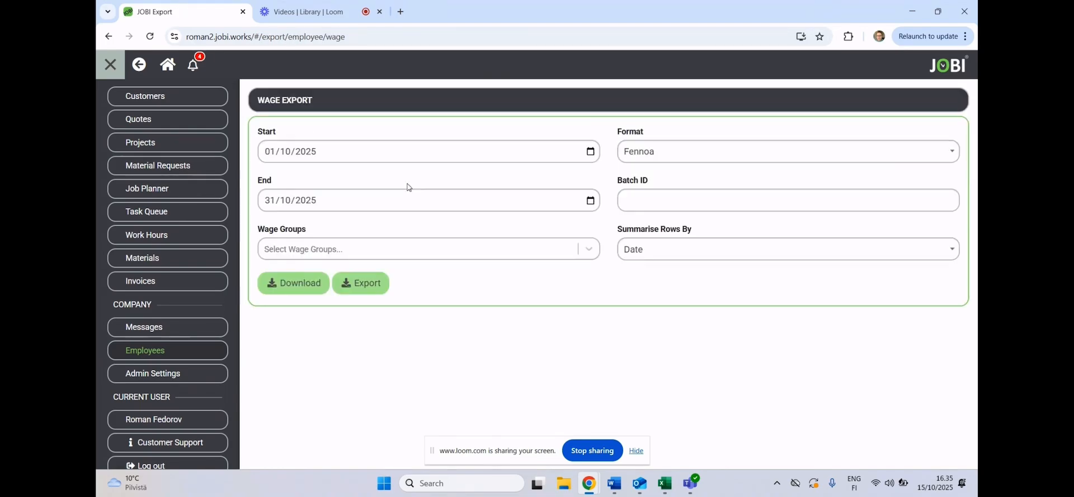